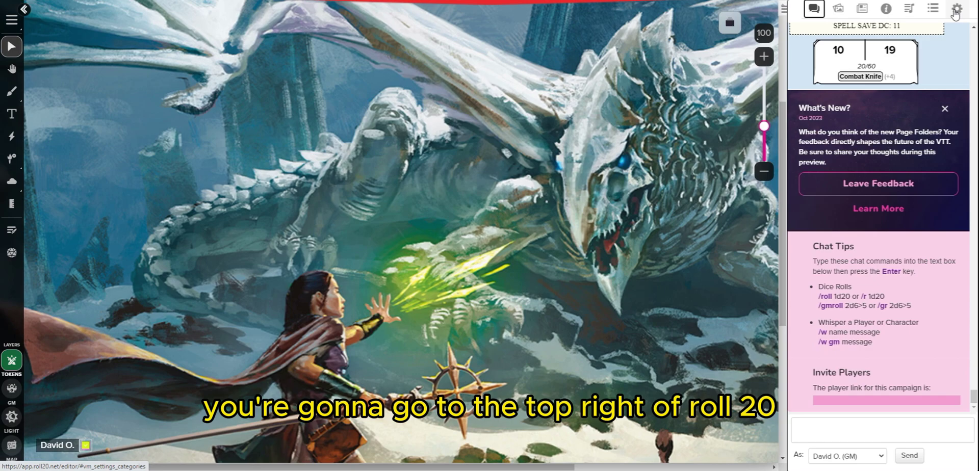
# - Open the Video Display settings within the game's Audio & Video options
pyautogui.click(956, 12)
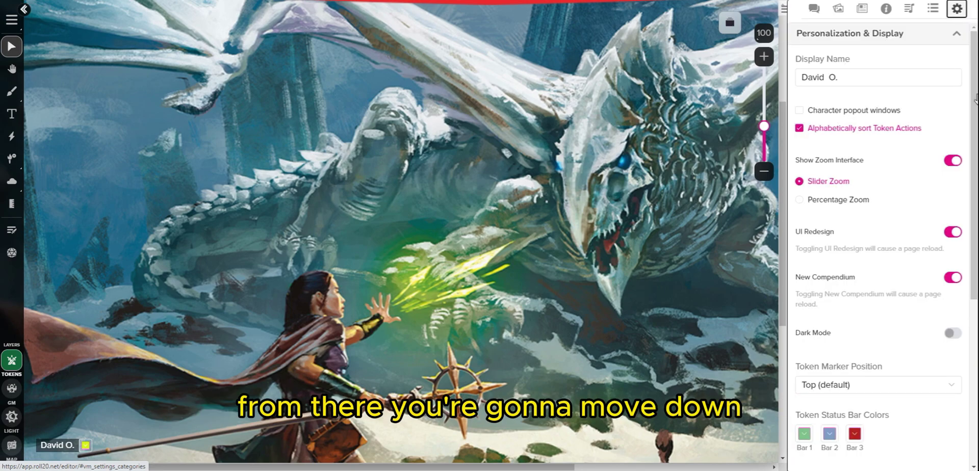
pyautogui.scroll(-5, 965, 219)
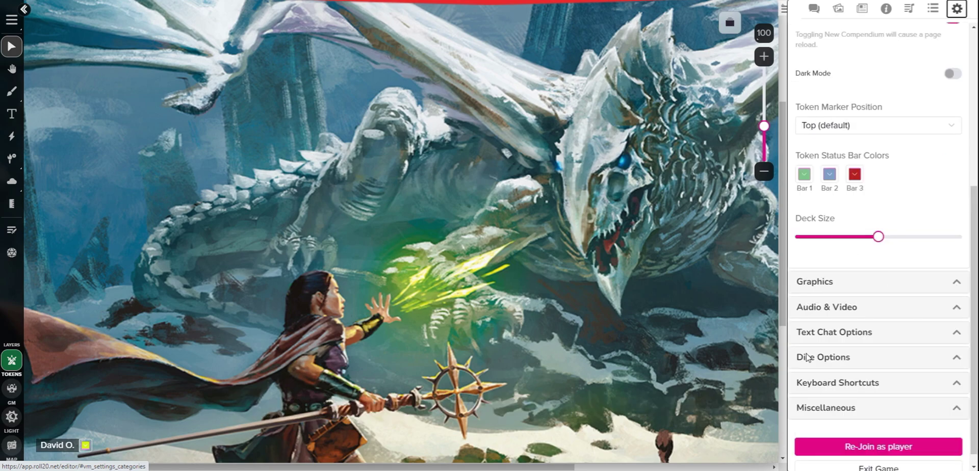
pyautogui.click(825, 308)
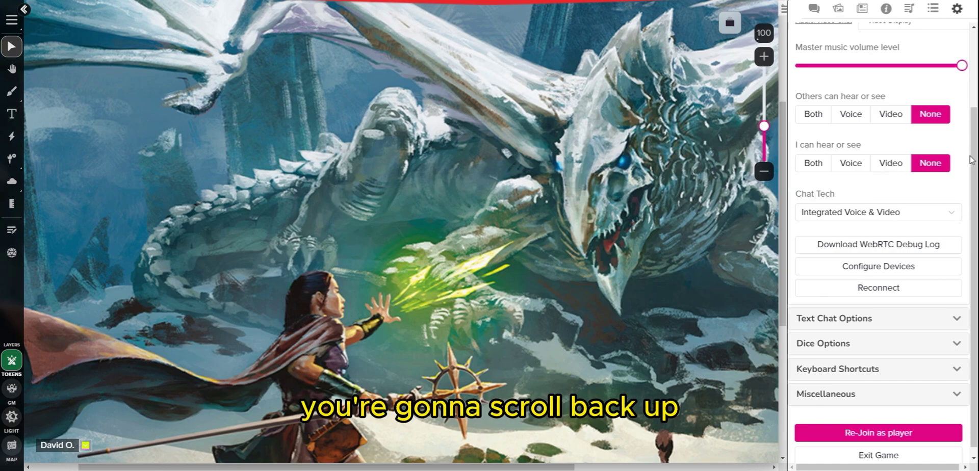
pyautogui.scroll(5, 970, 159)
pyautogui.click(875, 96)
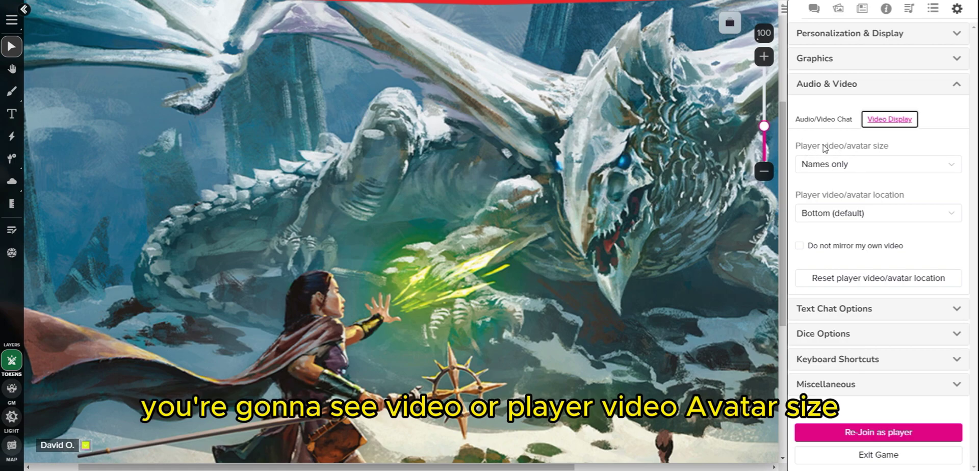
# - Try the Regular player video/avatar size and set it back to Names only
pyautogui.click(865, 164)
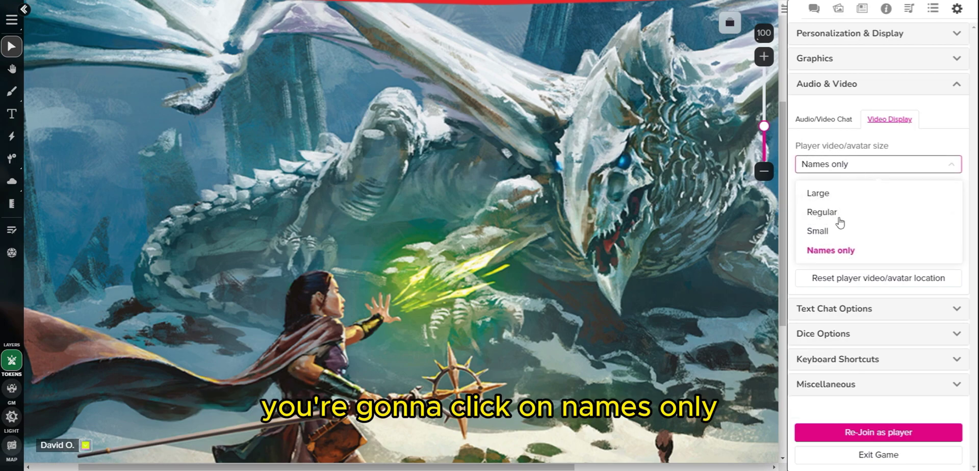
pyautogui.click(818, 212)
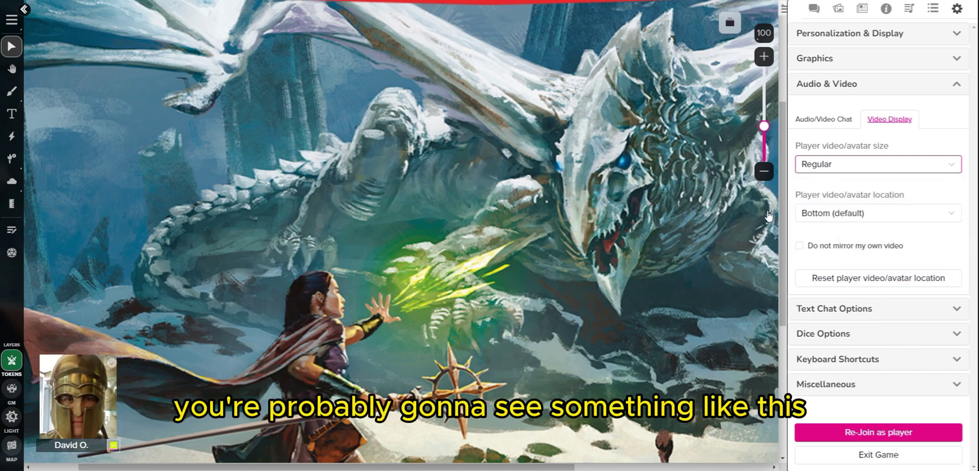
pyautogui.moveTo(85, 381)
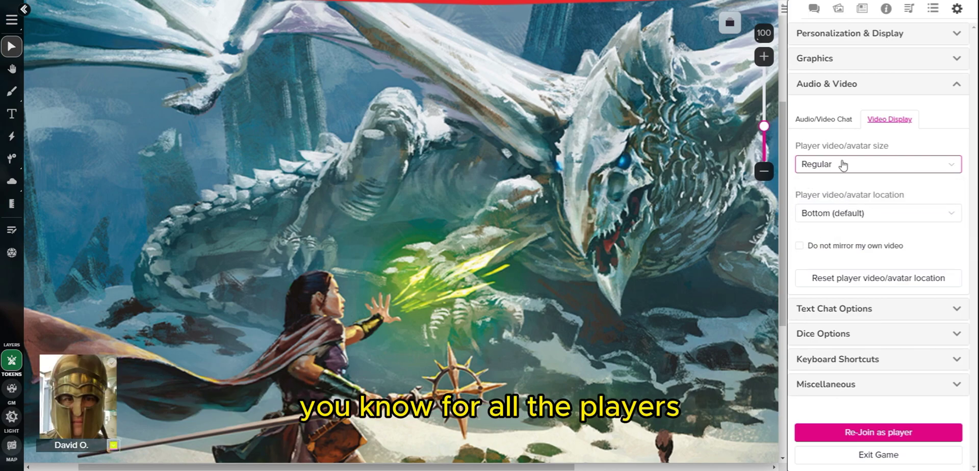
pyautogui.click(847, 164)
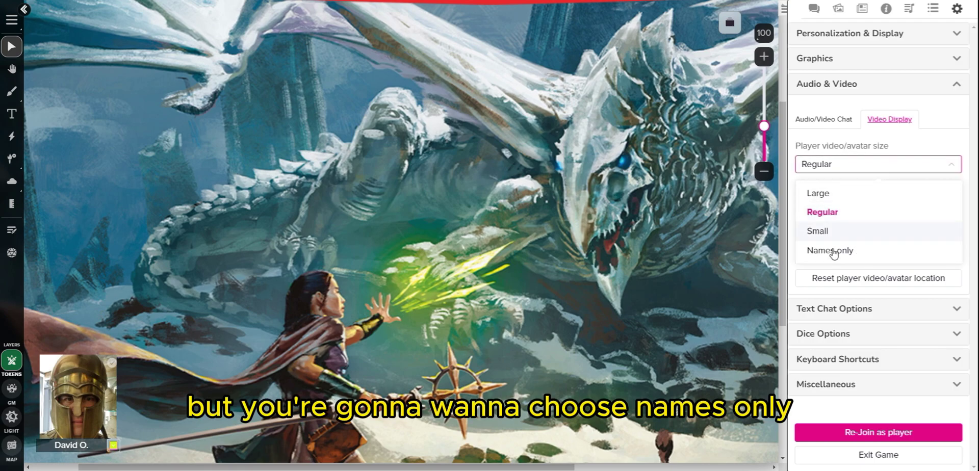
pyautogui.click(834, 252)
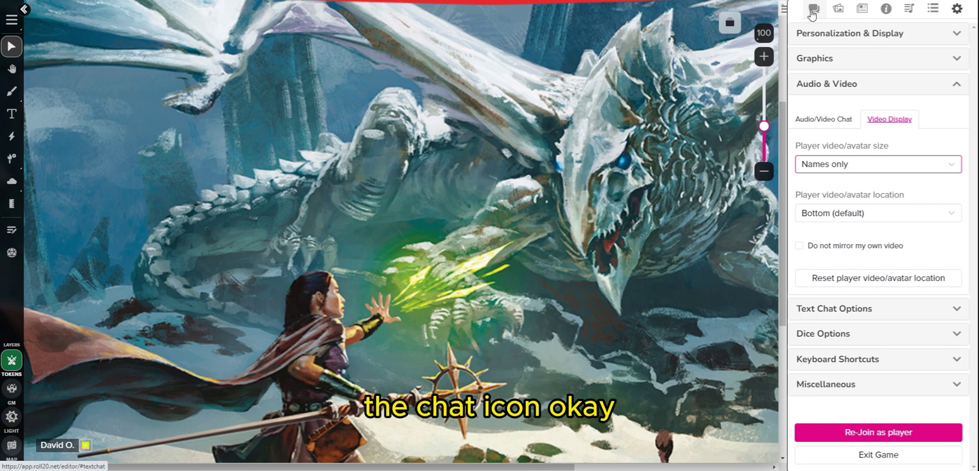
# - View the chat and the art library, and open the first character listed in the journal
pyautogui.click(813, 12)
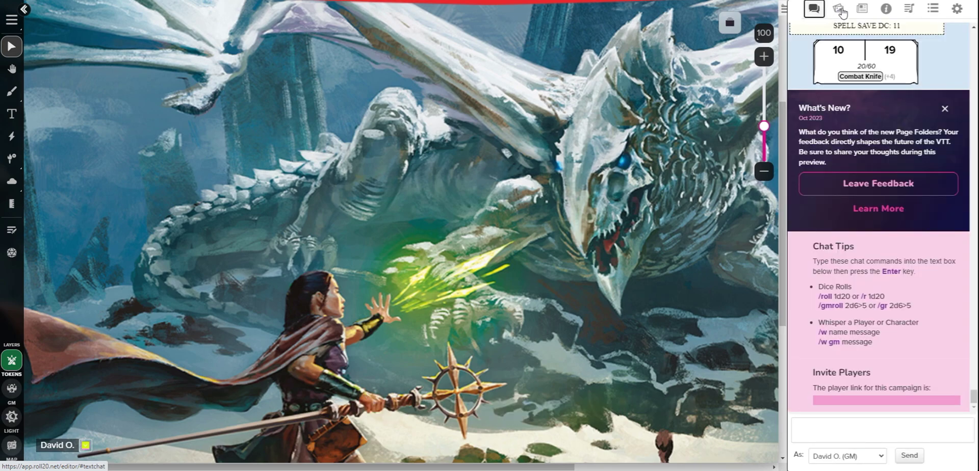
pyautogui.click(840, 9)
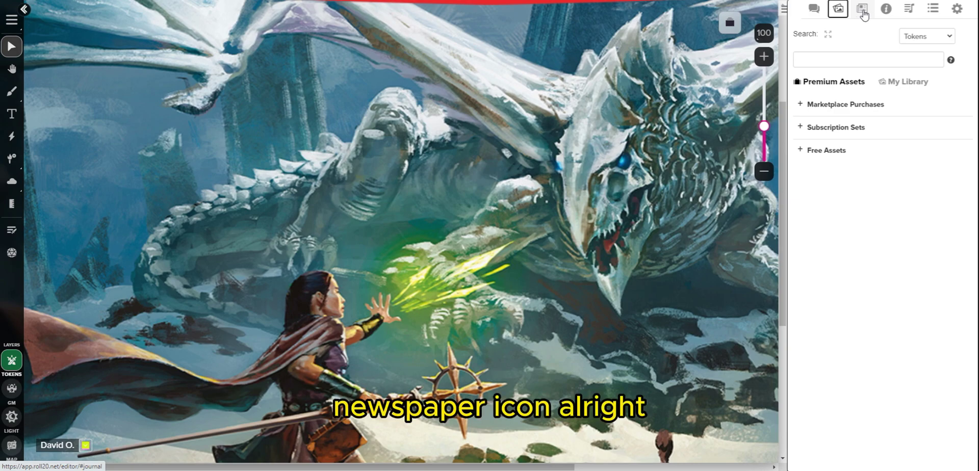
pyautogui.click(862, 10)
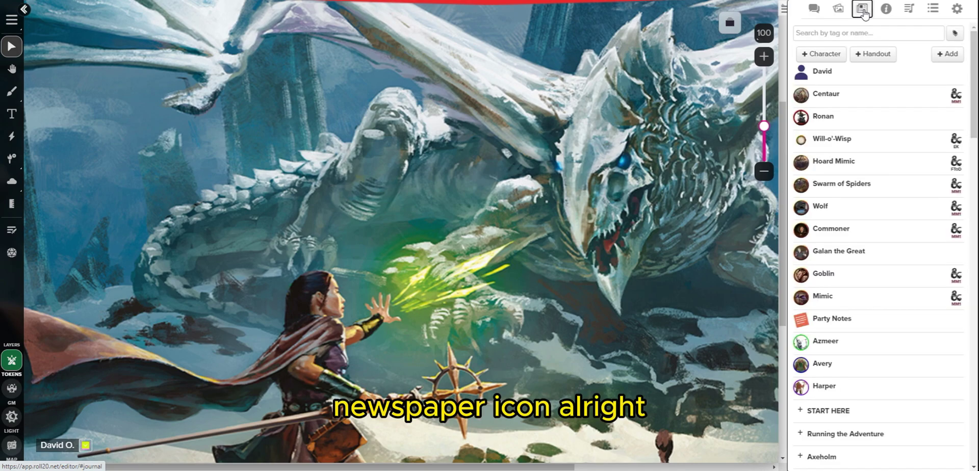
pyautogui.click(822, 72)
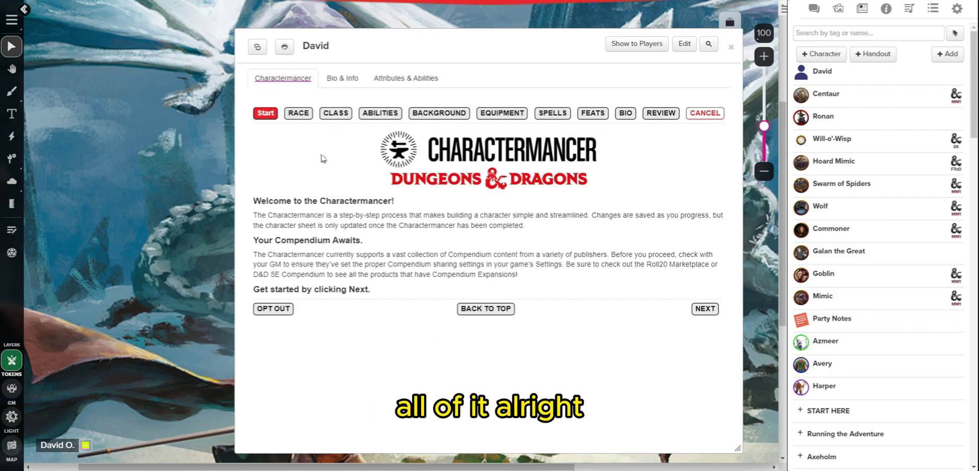
# - Set the character's race to Halfling (PHB) in the Charactermancer's race stage
pyautogui.click(300, 115)
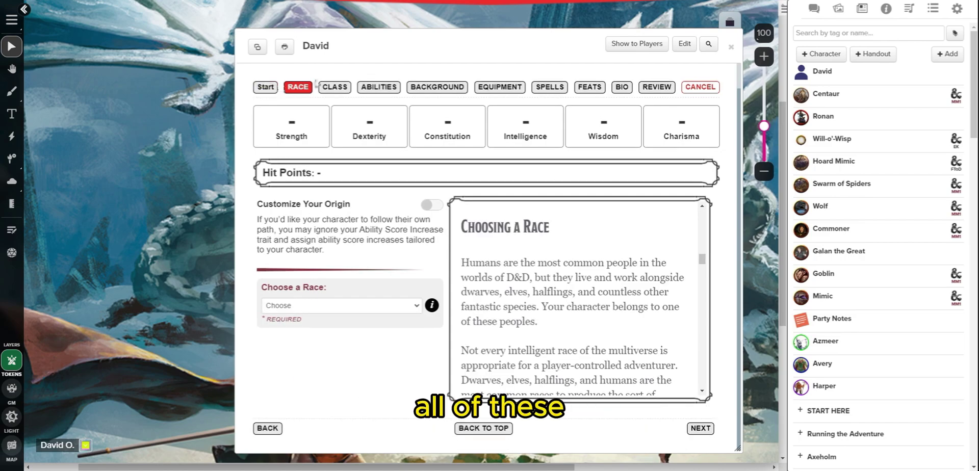
pyautogui.click(380, 306)
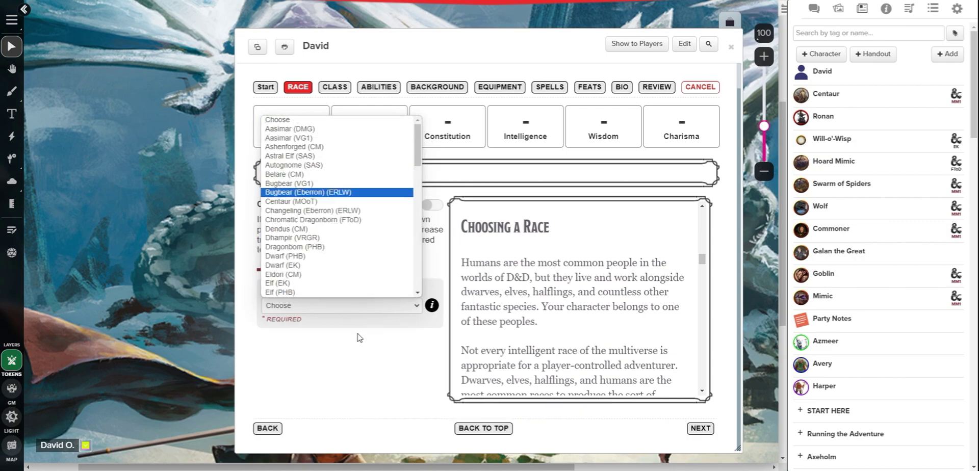
pyautogui.moveTo(417, 144); pyautogui.dragTo(413, 198)
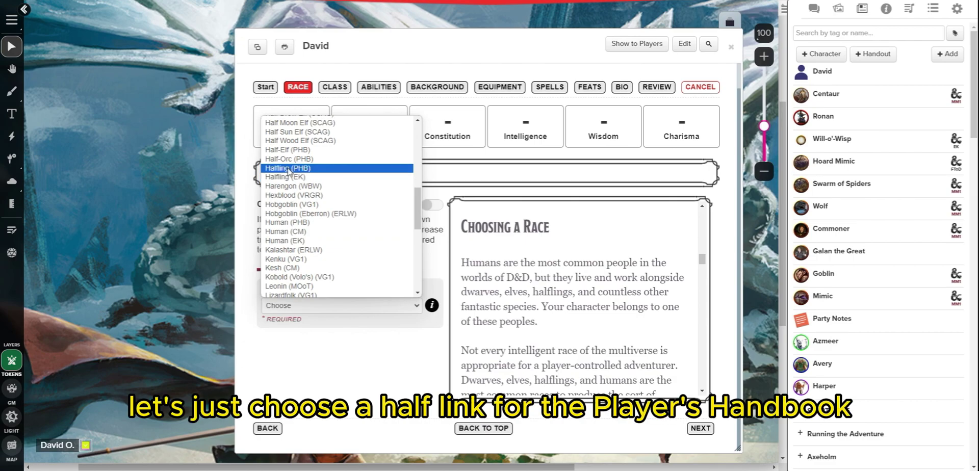
pyautogui.click(308, 169)
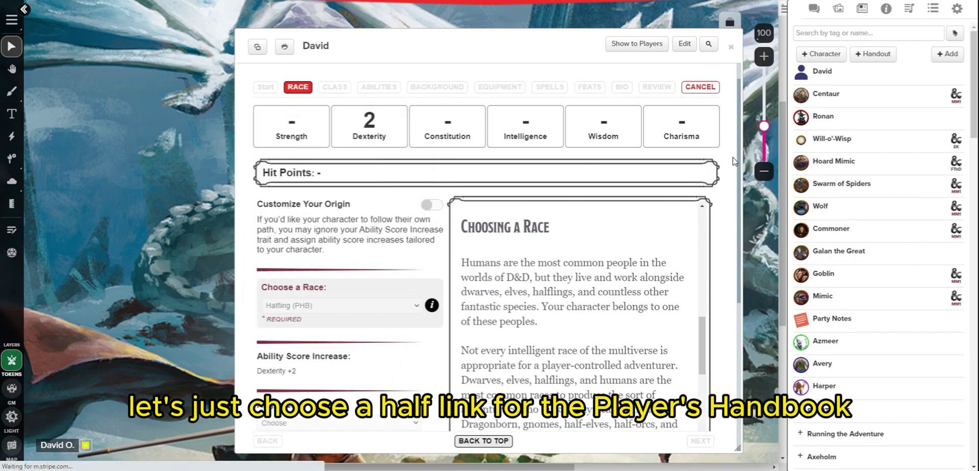
# - Set the character's alignment to Lawful Neutral
pyautogui.scroll(-3, 739, 154)
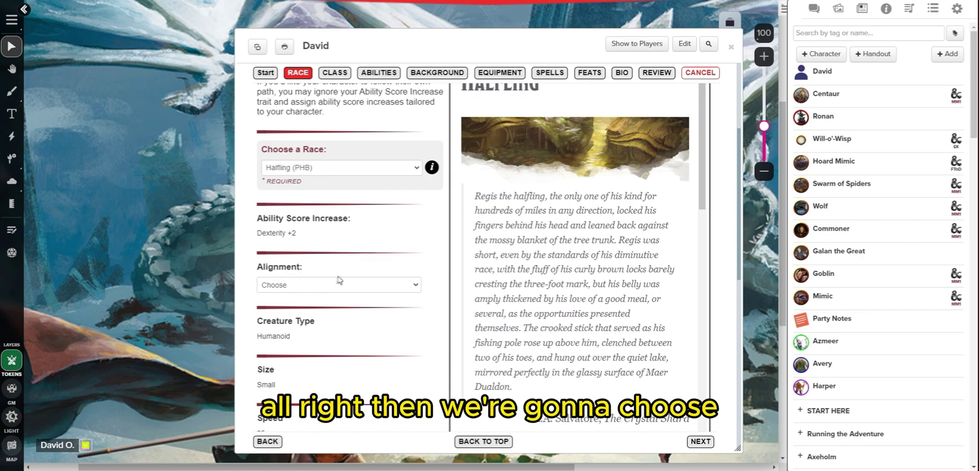
pyautogui.click(322, 285)
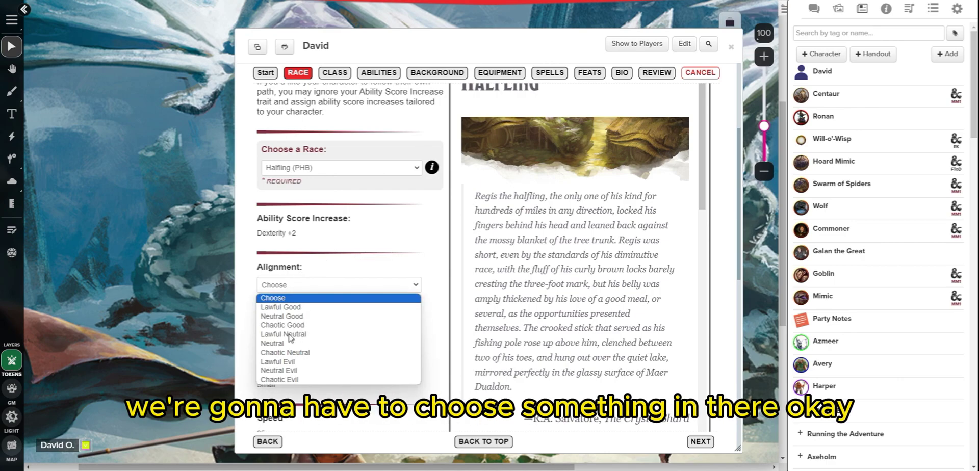
pyautogui.click(326, 334)
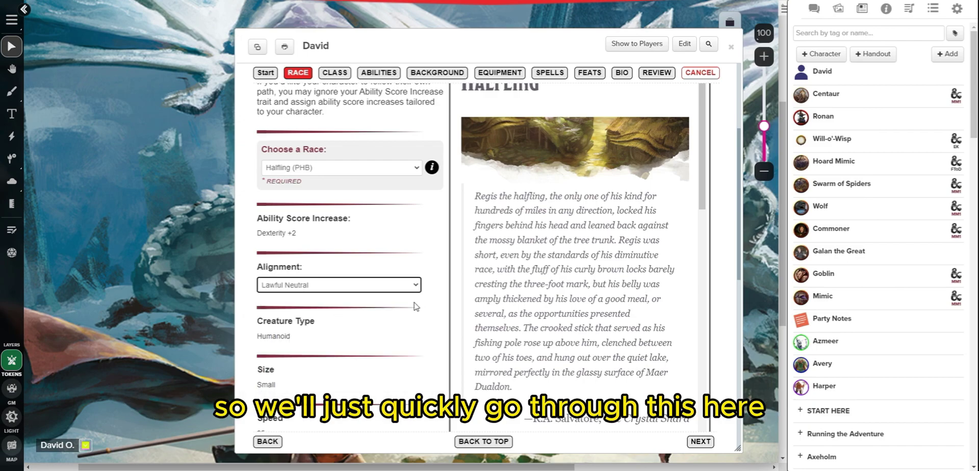
# - Set the halfling's subrace to Mark of Healing Halfling (ERLW)
pyautogui.scroll(-5, 742, 229)
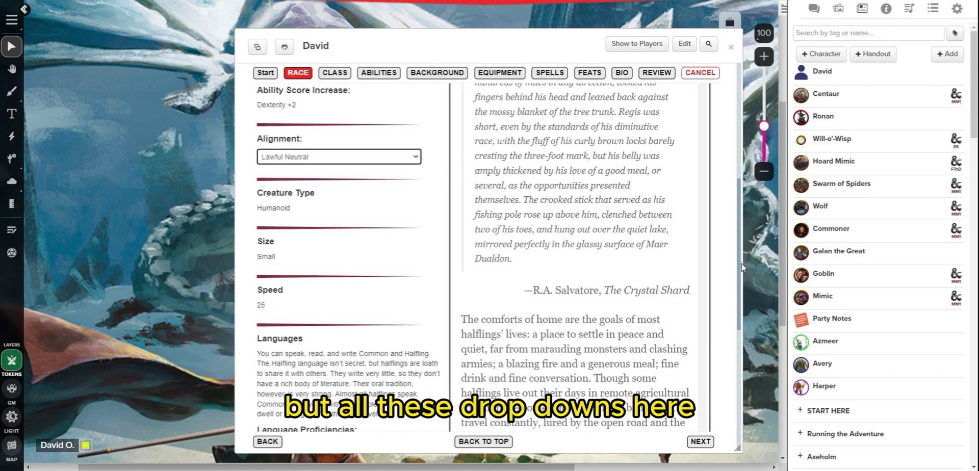
pyautogui.scroll(-3, 744, 328)
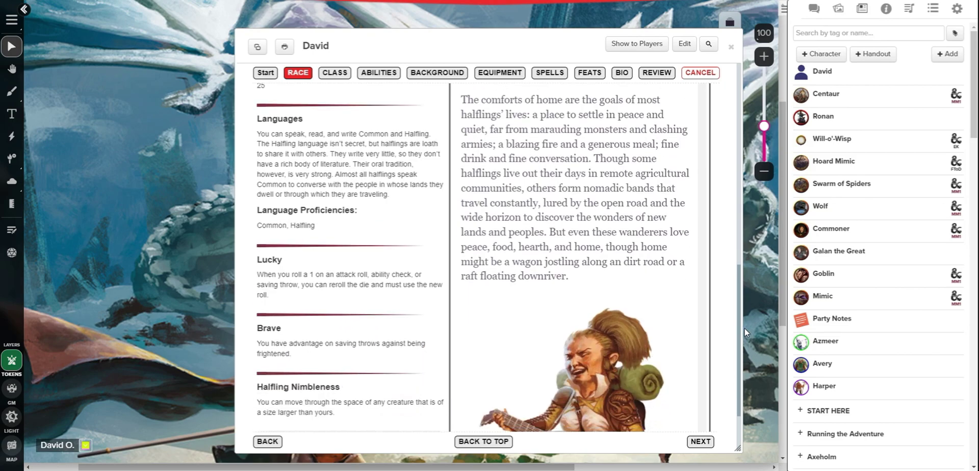
pyautogui.scroll(-3, 745, 332)
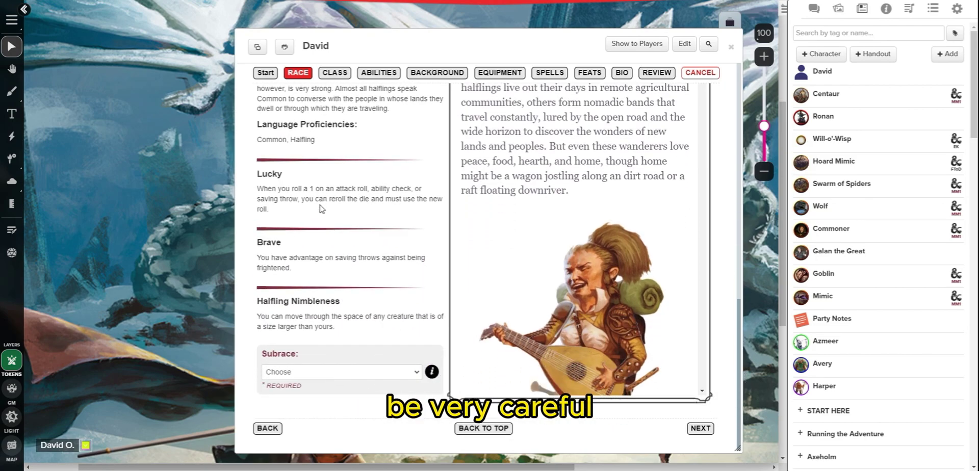
pyautogui.click(324, 378)
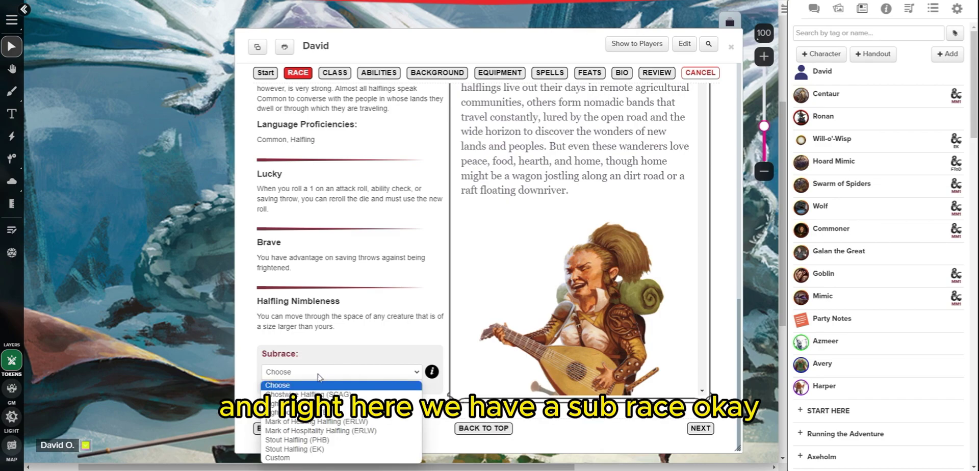
pyautogui.click(316, 421)
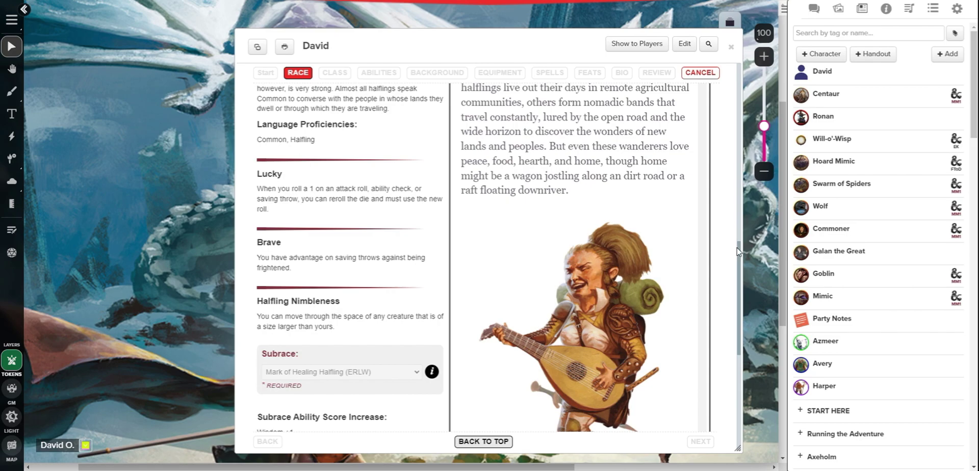
# - Review the subrace traits down to the end of the race stage and continue to the class stage
pyautogui.moveTo(740, 266); pyautogui.dragTo(739, 335)
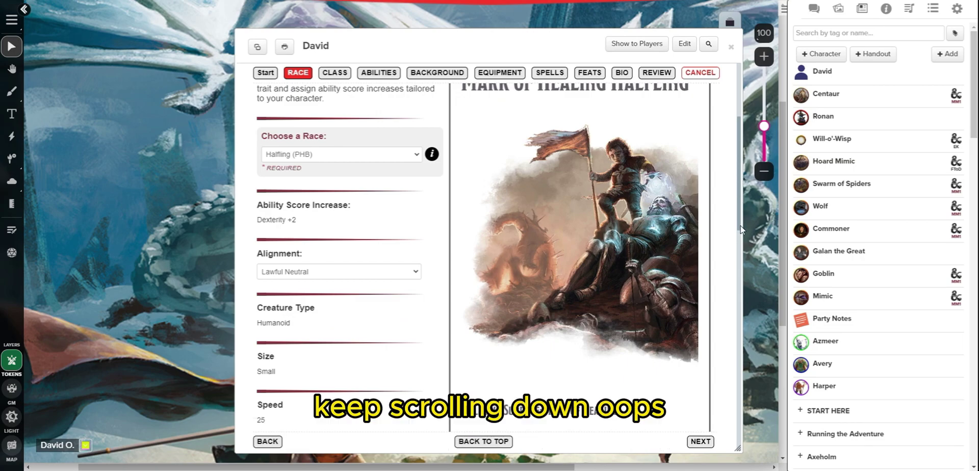
pyautogui.scroll(-4, 729, 207)
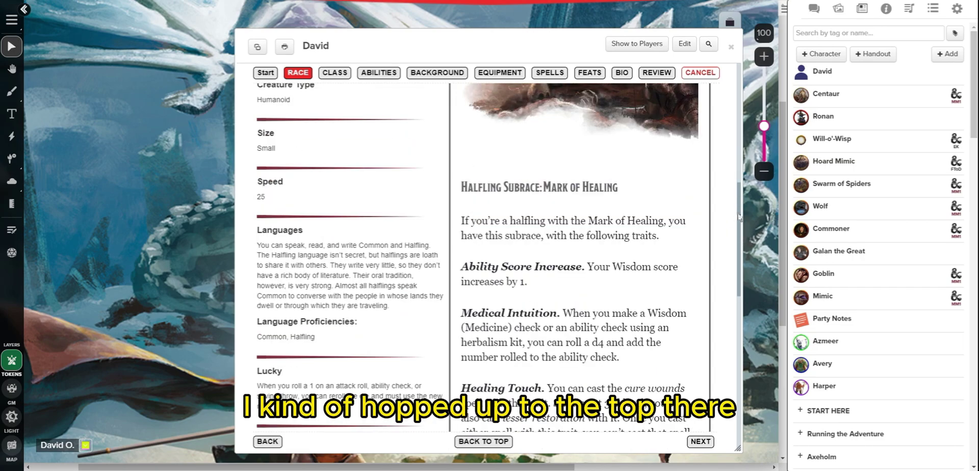
pyautogui.scroll(-5, 740, 255)
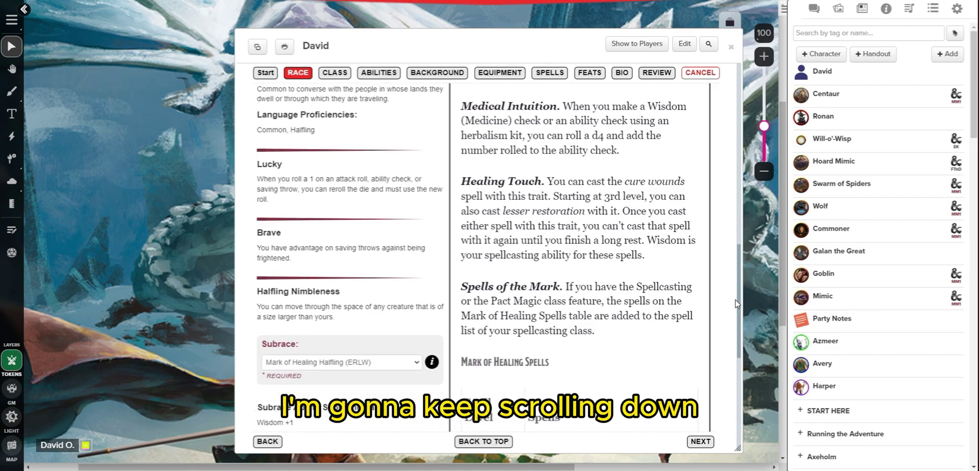
pyautogui.scroll(-4, 736, 335)
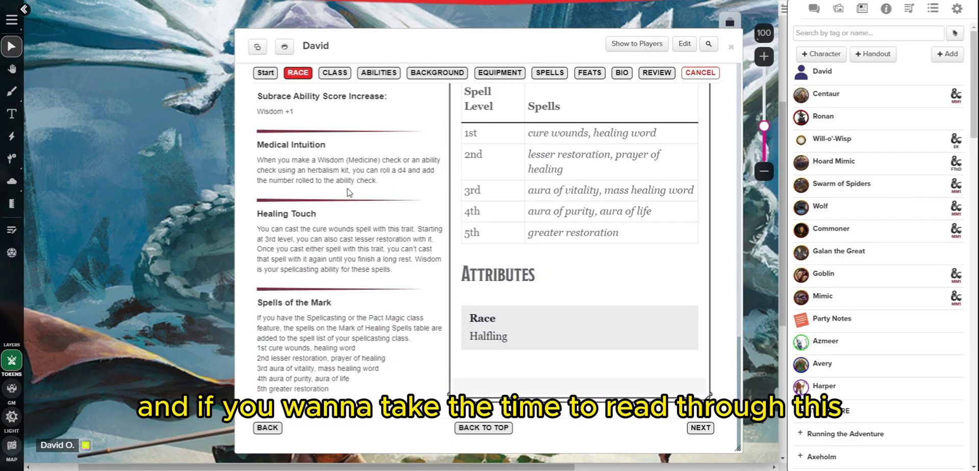
pyautogui.click(701, 429)
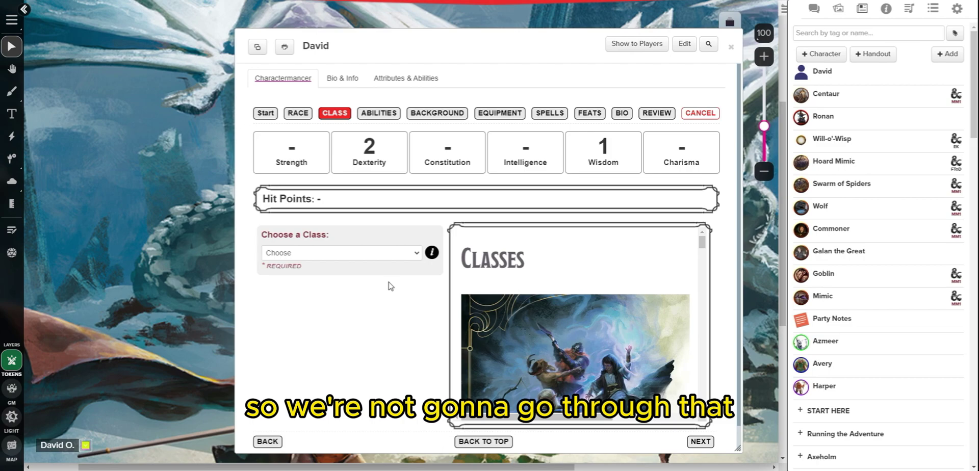
# - Set the character's class to Fighter (PHB)
pyautogui.click(387, 256)
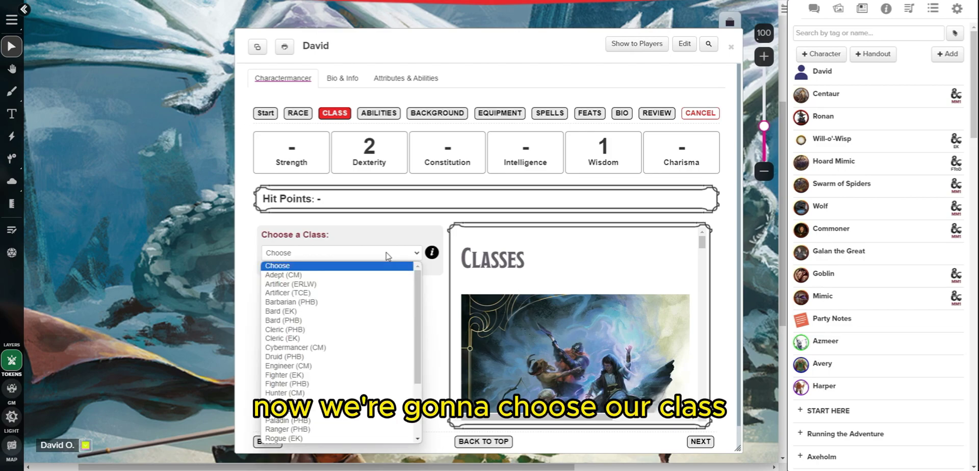
pyautogui.scroll(-3, 412, 375)
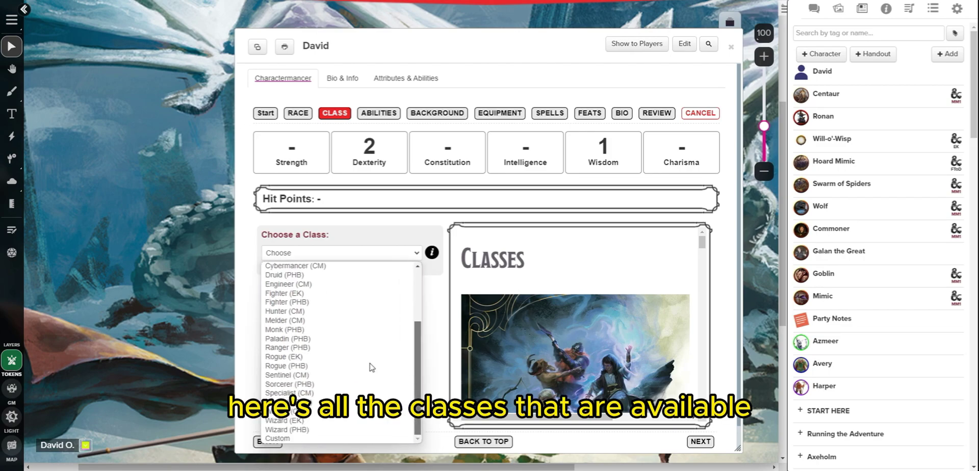
pyautogui.click(286, 302)
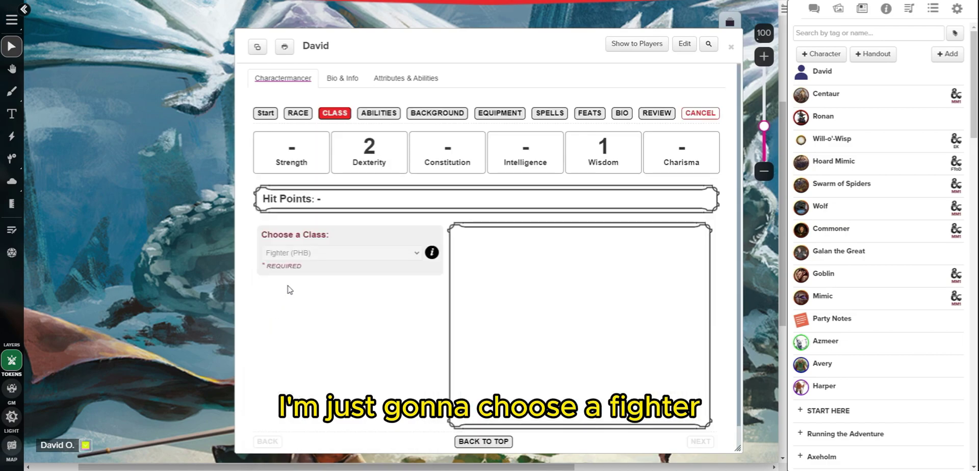
# - Change the character's class to the spellcasting Cleric (PHB)
pyautogui.scroll(-3, 702, 184)
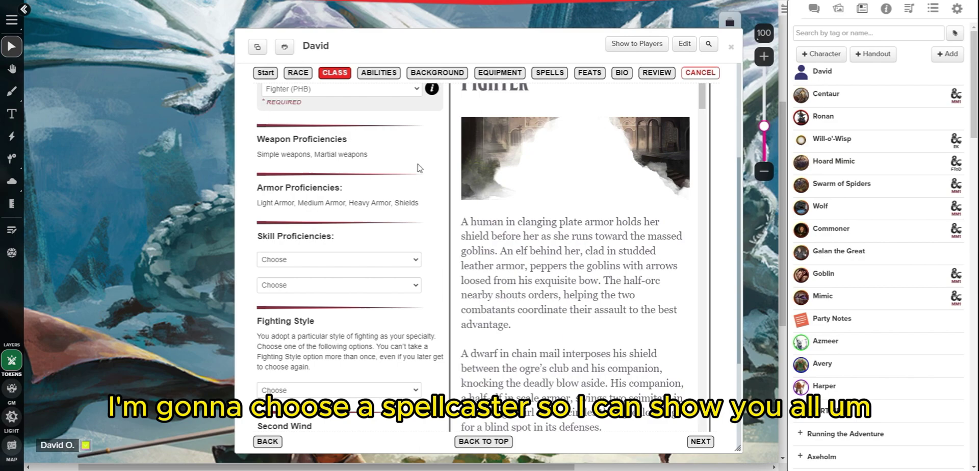
pyautogui.click(386, 92)
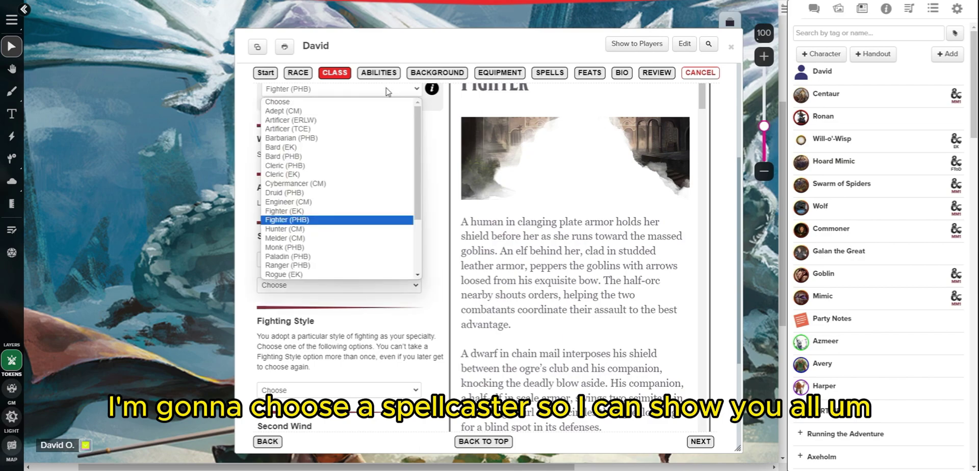
pyautogui.click(295, 166)
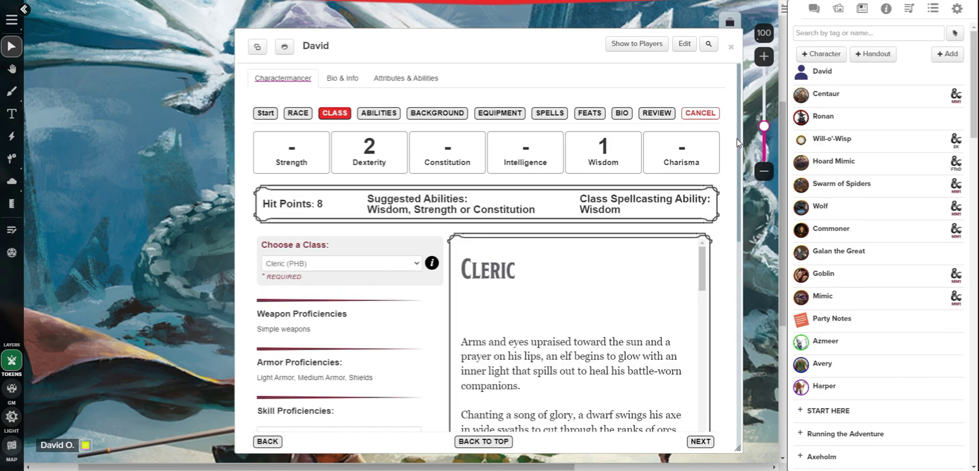
# - Set the cleric's two skill proficiencies to Insight and Persuasion
pyautogui.scroll(-3, 738, 142)
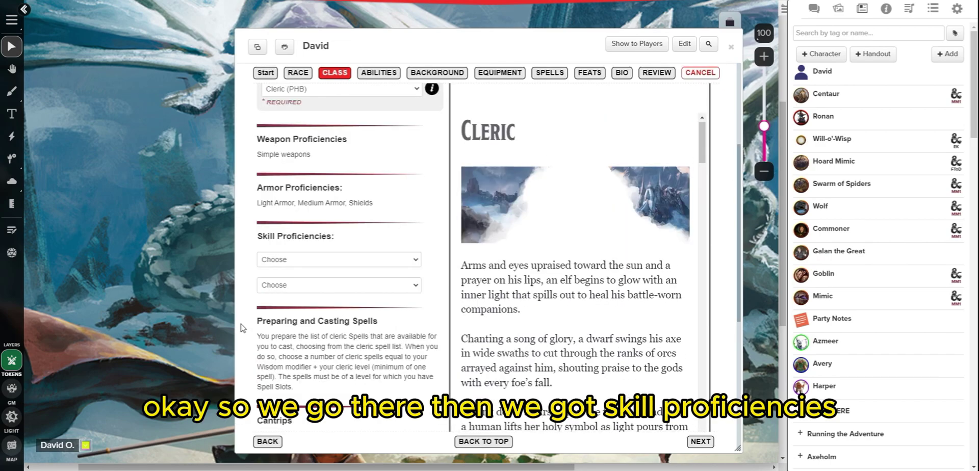
pyautogui.click(359, 259)
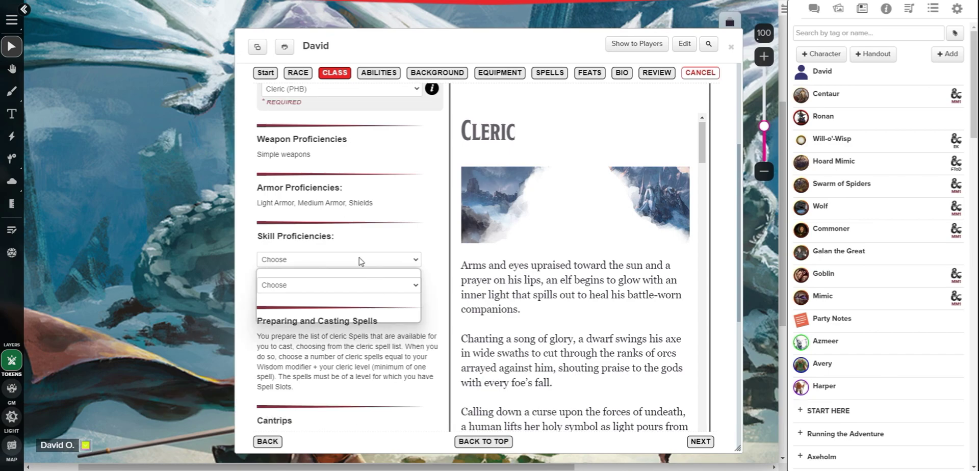
pyautogui.click(297, 291)
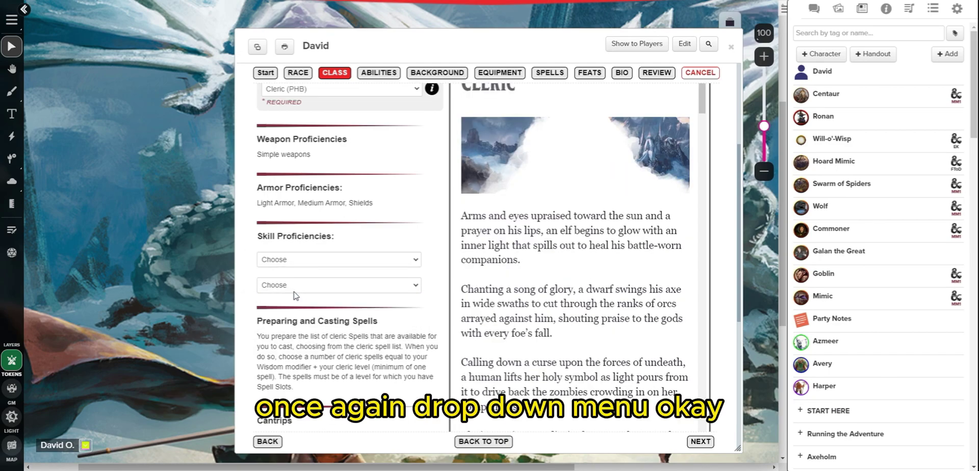
pyautogui.click(338, 285)
pyautogui.click(345, 336)
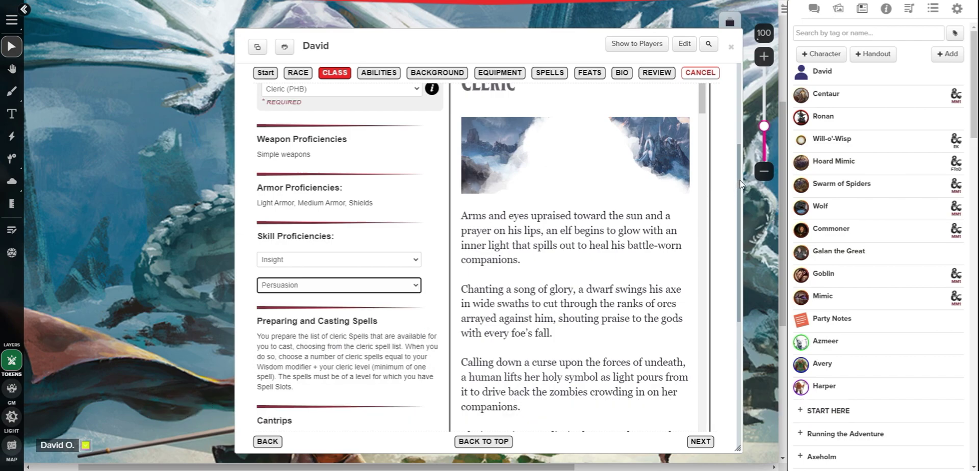
# - Read through the cleric class description, including the Quick Build suggestions on ability scores and background
pyautogui.scroll(-1, 741, 185)
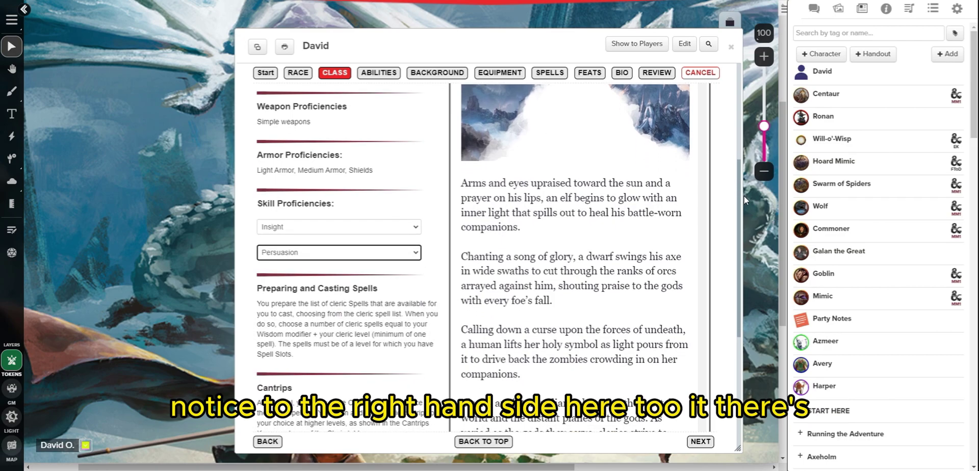
pyautogui.scroll(2, 603, 153)
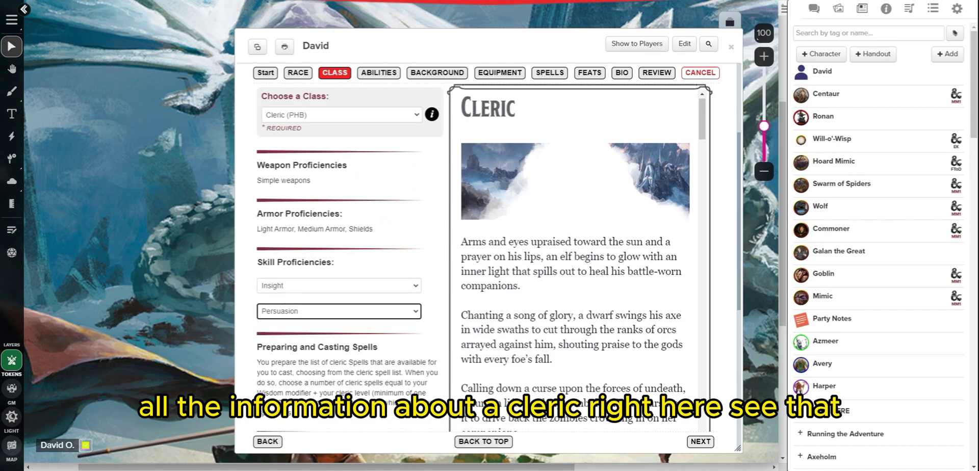
pyautogui.moveTo(702, 115); pyautogui.dragTo(707, 227)
pyautogui.scroll(-8, 707, 228)
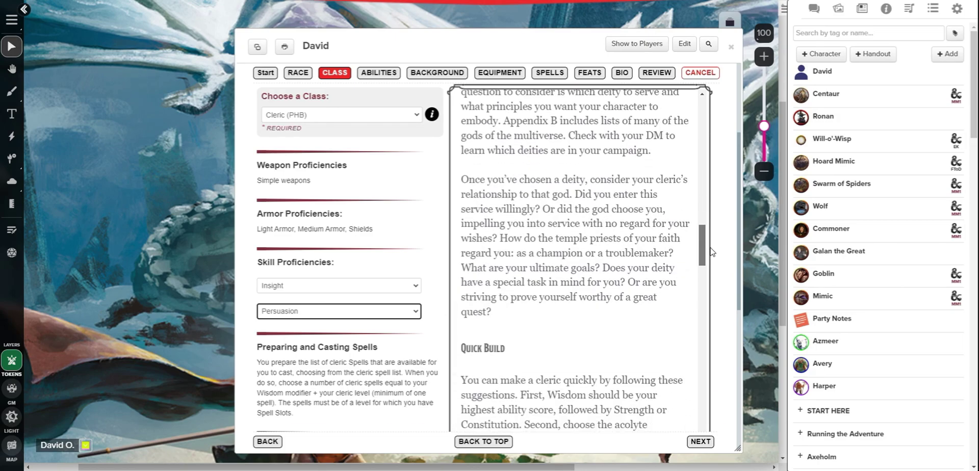
pyautogui.scroll(-7, 712, 251)
pyautogui.scroll(6, 711, 251)
pyautogui.scroll(3, 711, 251)
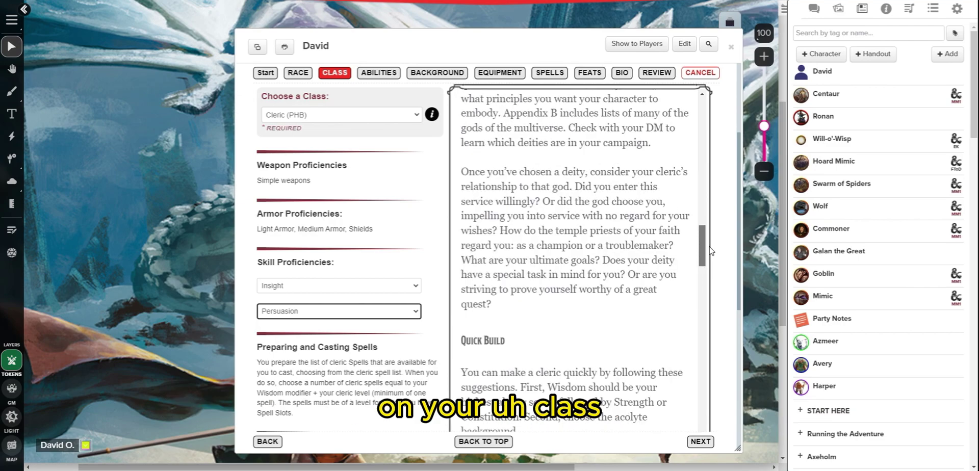
pyautogui.scroll(-4, 712, 258)
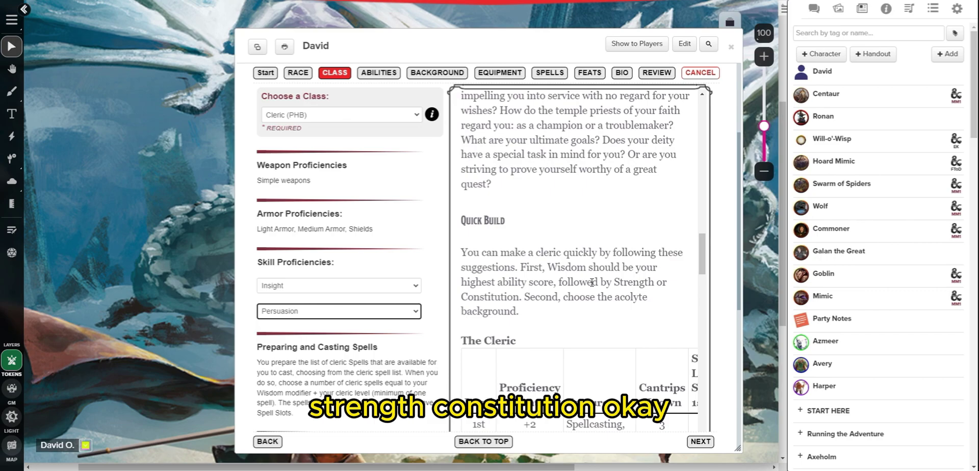
# - Set the cleric's divine domain to Life Domain (PHB) and continue to the abilities stage
pyautogui.moveTo(743, 254); pyautogui.dragTo(750, 408)
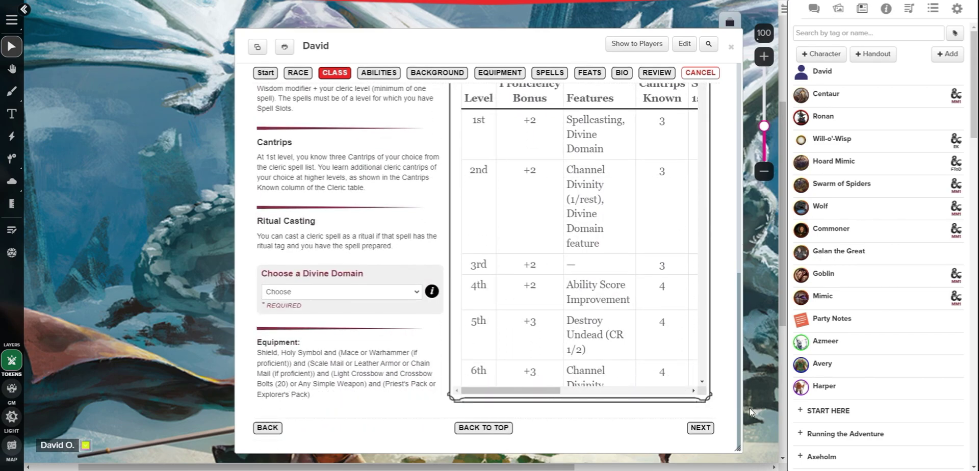
pyautogui.click(340, 293)
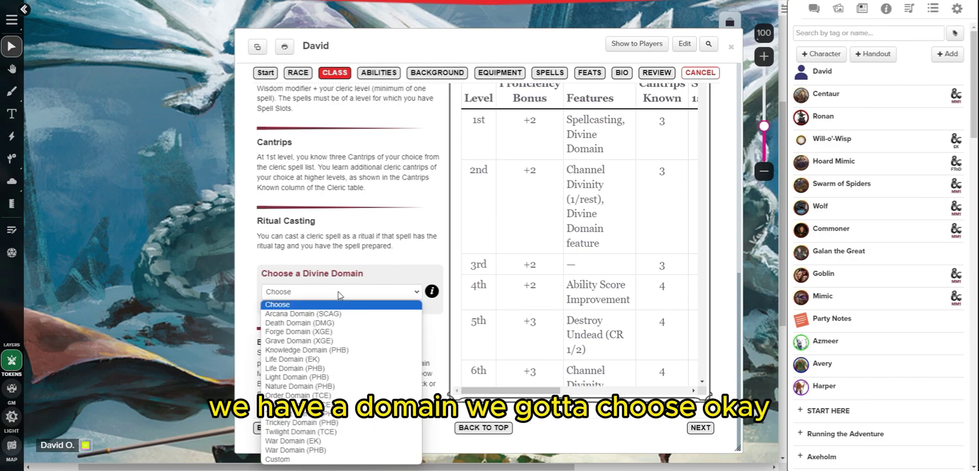
pyautogui.click(295, 368)
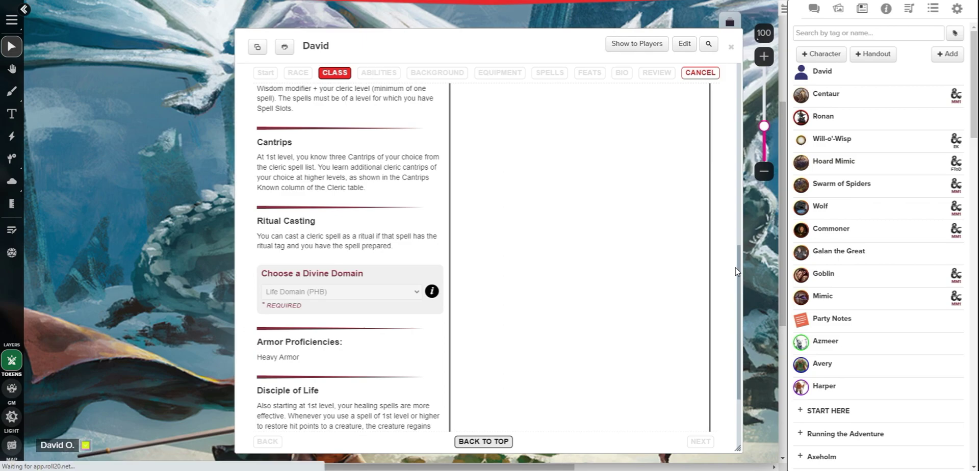
pyautogui.moveTo(738, 262); pyautogui.dragTo(738, 411)
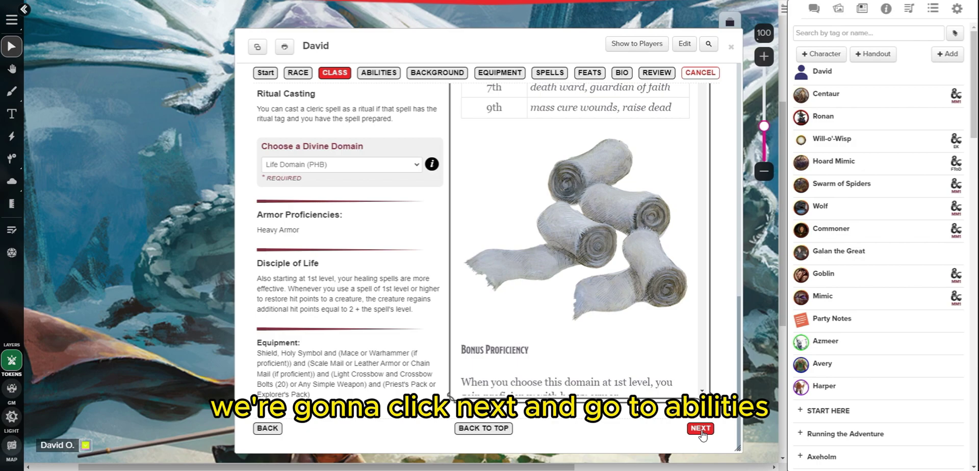
pyautogui.click(702, 430)
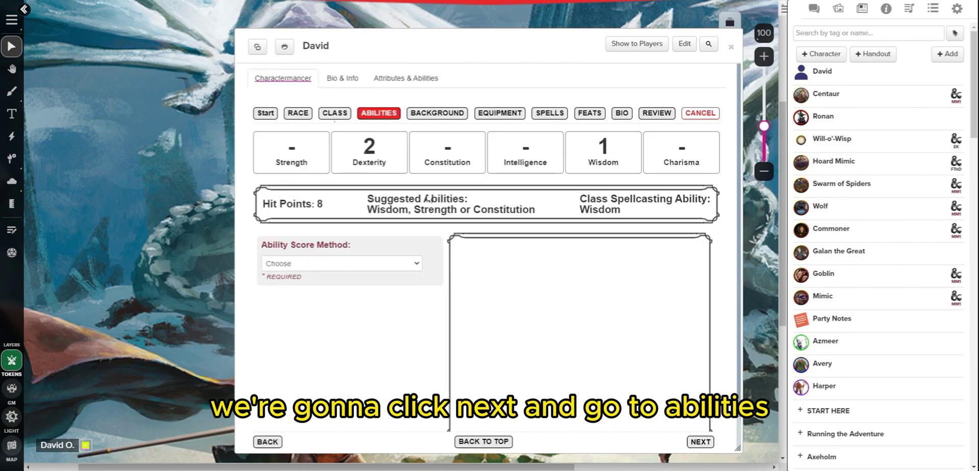
# - Set the ability score method to Roll for Stats
pyautogui.scroll(-2, 402, 275)
pyautogui.click(356, 230)
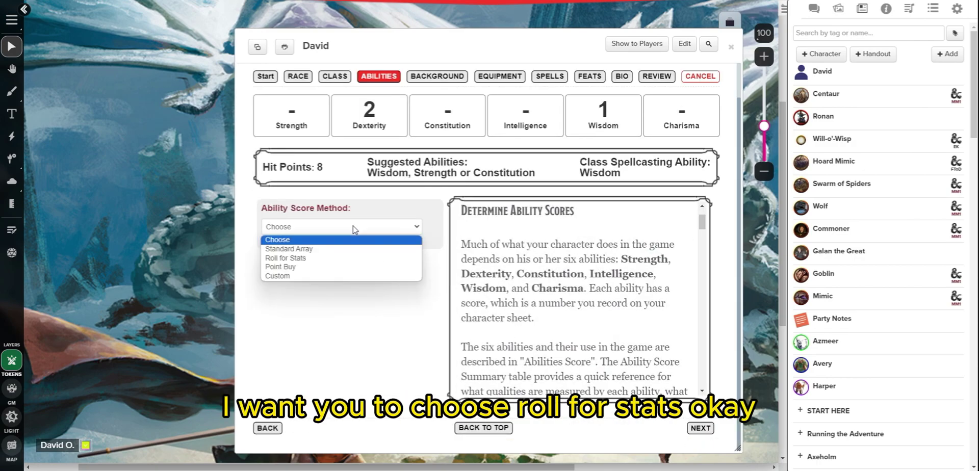
pyautogui.click(302, 258)
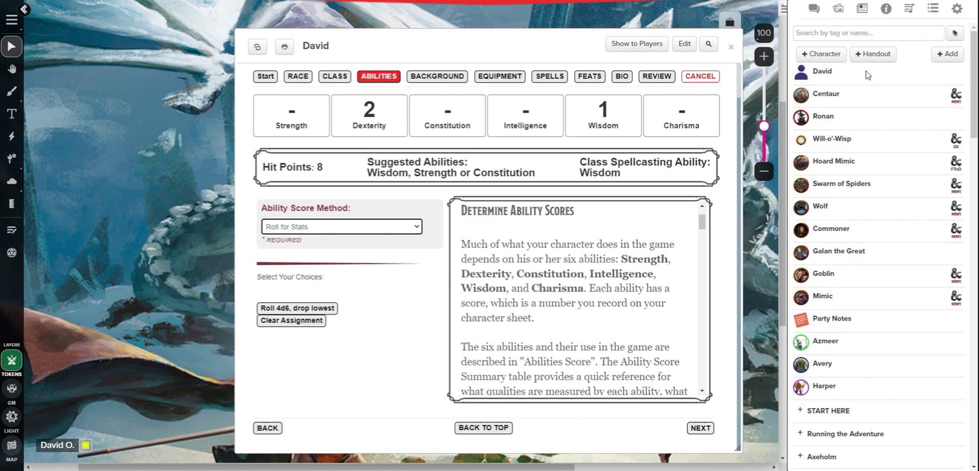
# - Show the chat log and roll the ability scores with 4d6, drop lowest, rerolling three times and checking each set
pyautogui.click(814, 9)
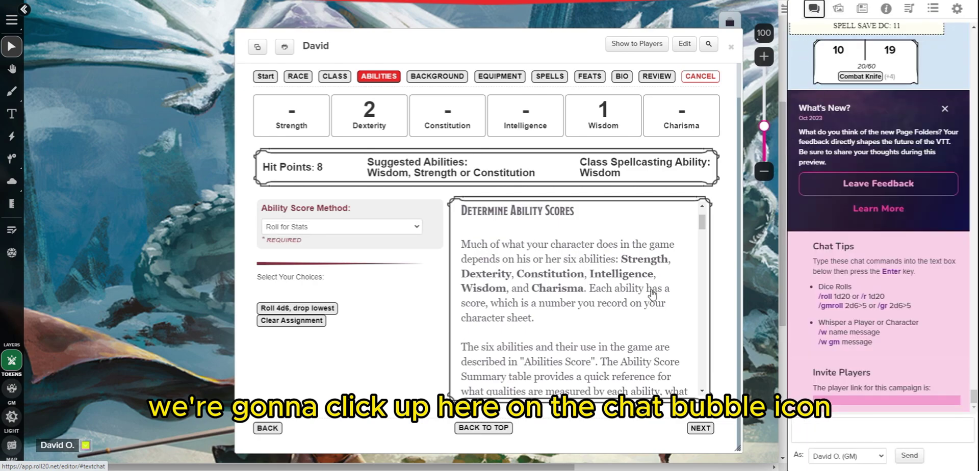
pyautogui.click(279, 310)
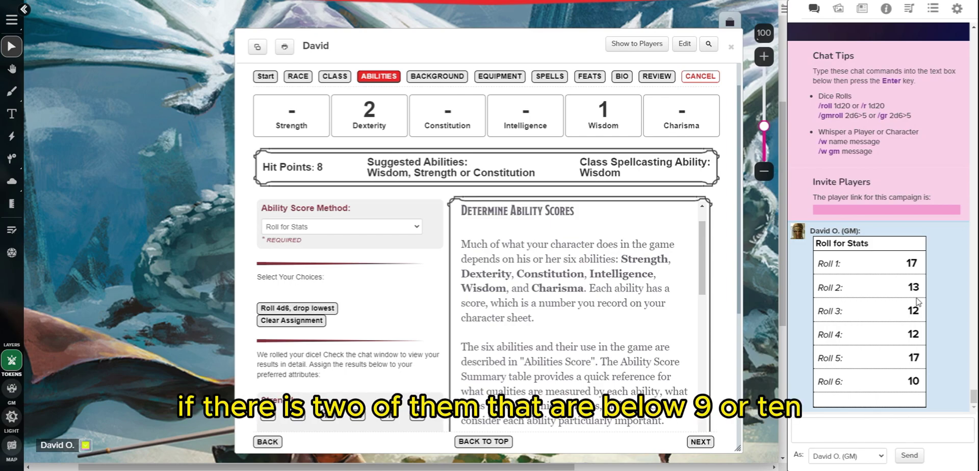
pyautogui.moveTo(913, 384)
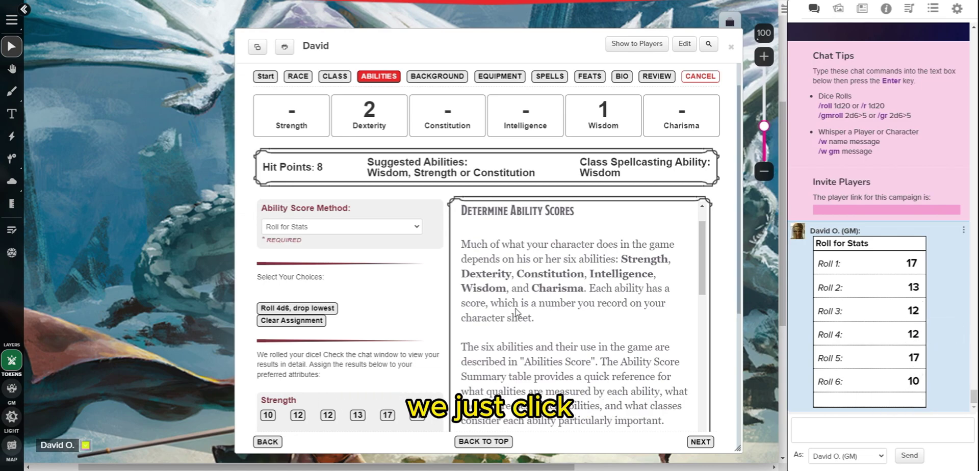
pyautogui.click(279, 309)
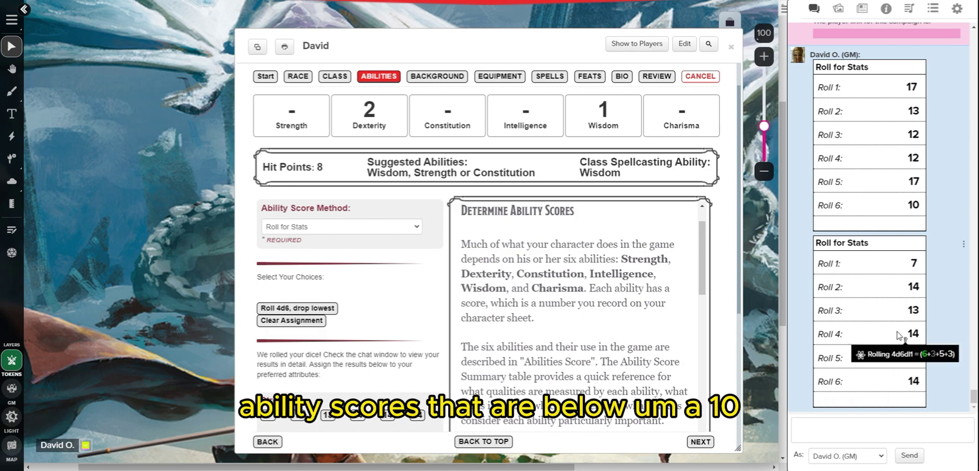
pyautogui.moveTo(916, 360)
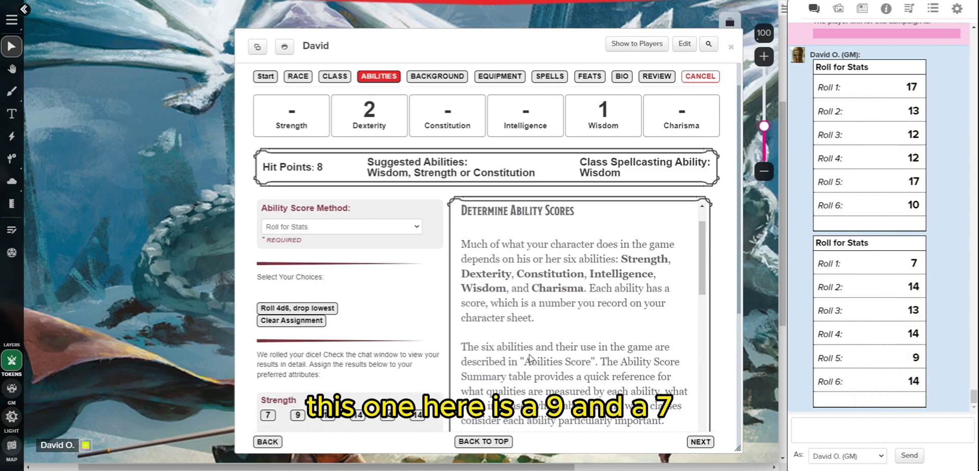
pyautogui.click(279, 311)
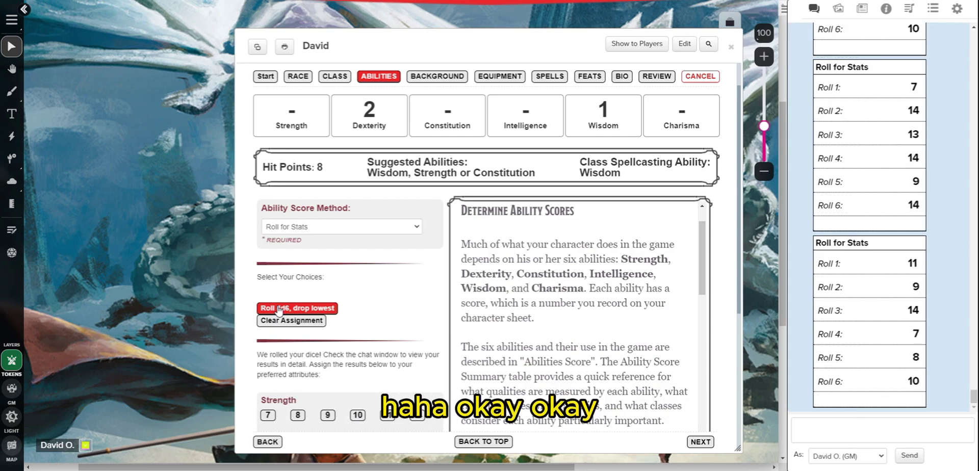
pyautogui.click(279, 308)
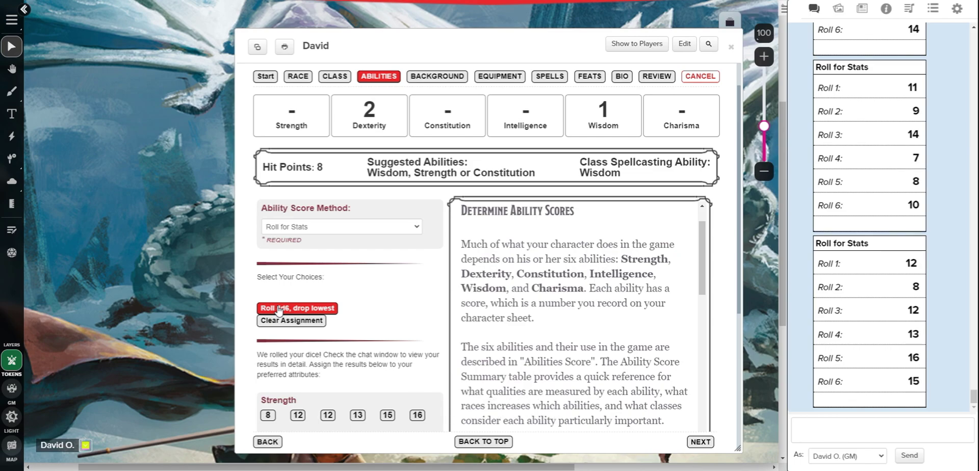
pyautogui.moveTo(915, 286)
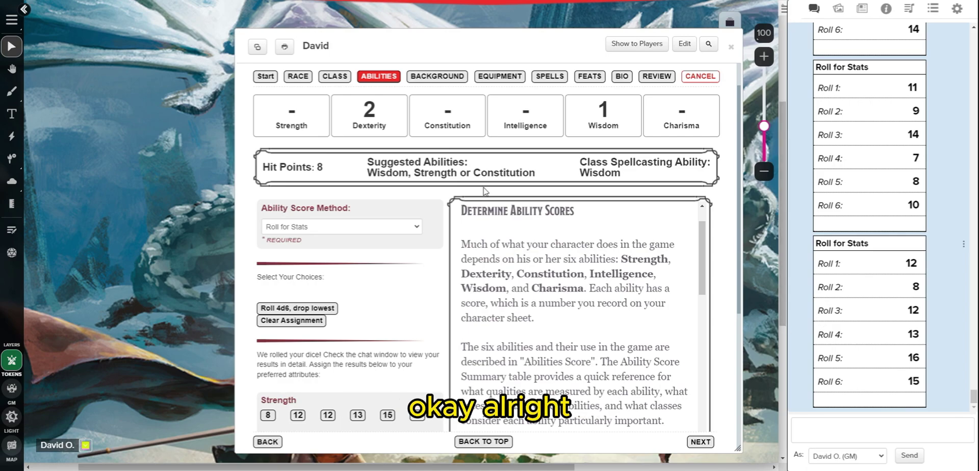
# - Assign the rolled scores: Strength 12, Dexterity 15, Constitution 13, Intelligence 12, Wisdom 16 and Charisma 8
pyautogui.moveTo(737, 163); pyautogui.dragTo(763, 306)
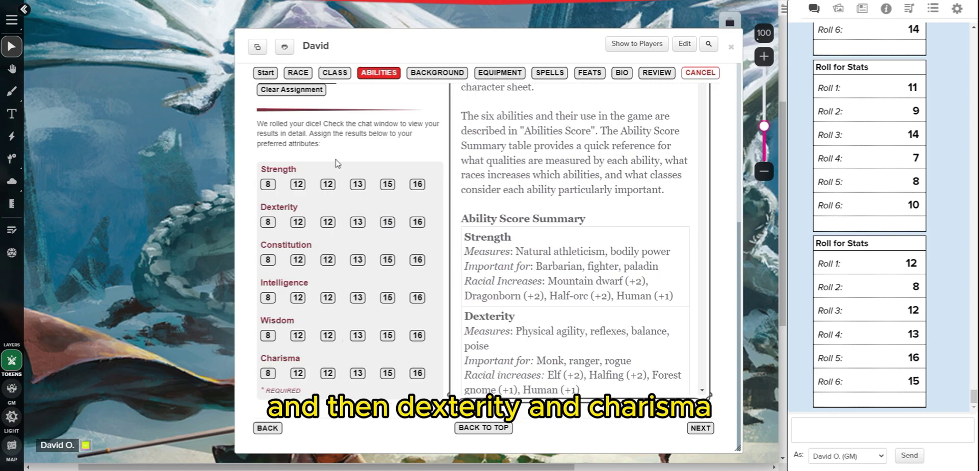
pyautogui.click(420, 335)
pyautogui.click(388, 221)
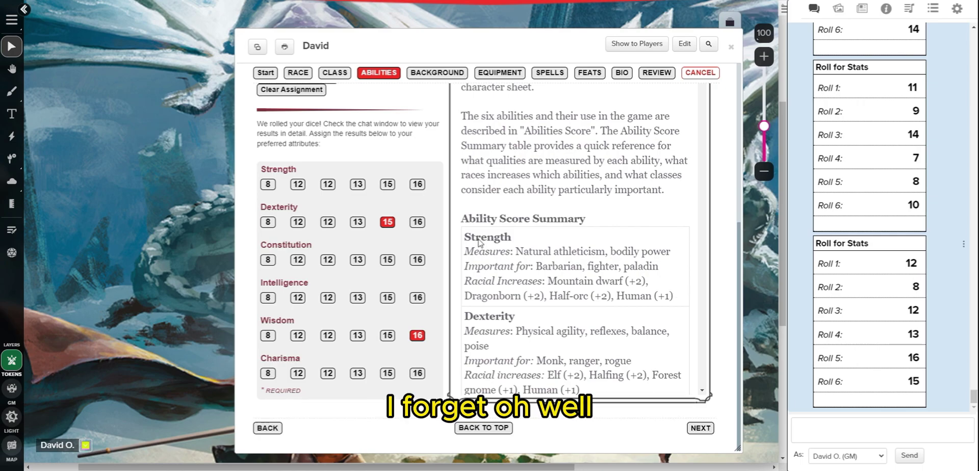
pyautogui.click(357, 260)
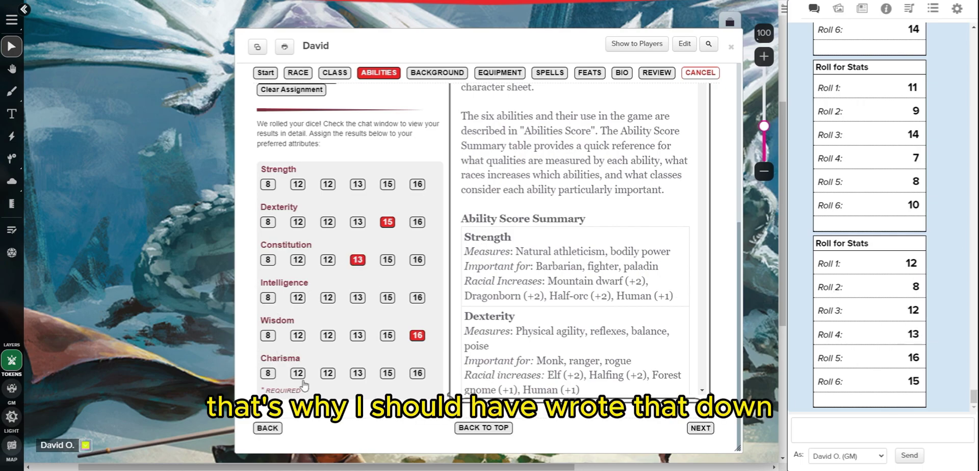
pyautogui.click(328, 298)
pyautogui.click(298, 185)
pyautogui.click(268, 374)
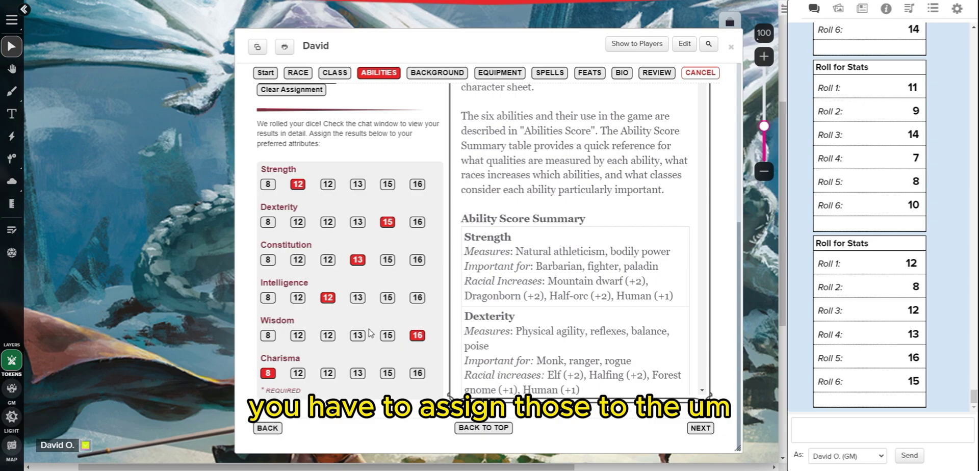
# - Try reusing Strength's 12 for Dexterity, and restore Strength to 12 and Dexterity to 15
pyautogui.click(298, 223)
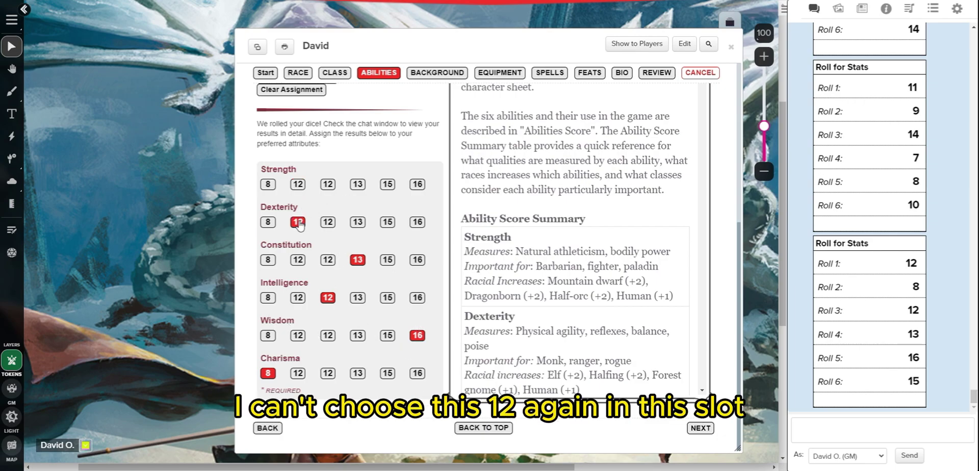
pyautogui.click(298, 184)
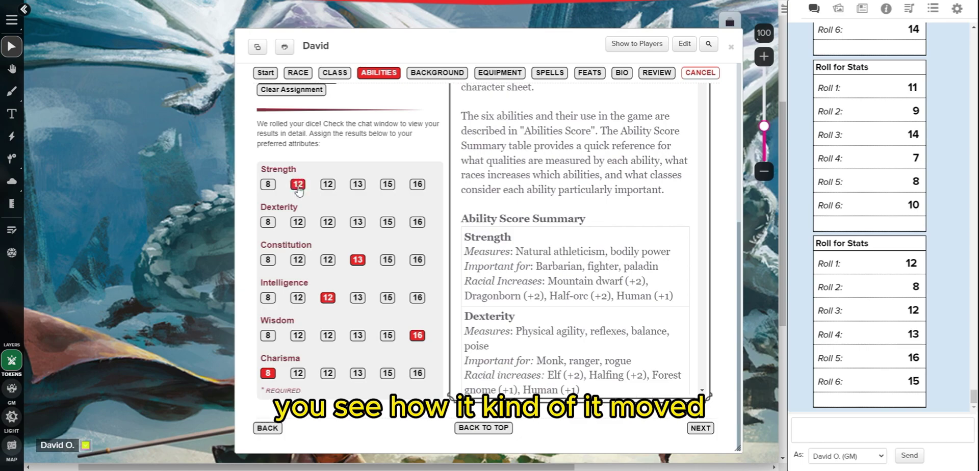
pyautogui.click(388, 222)
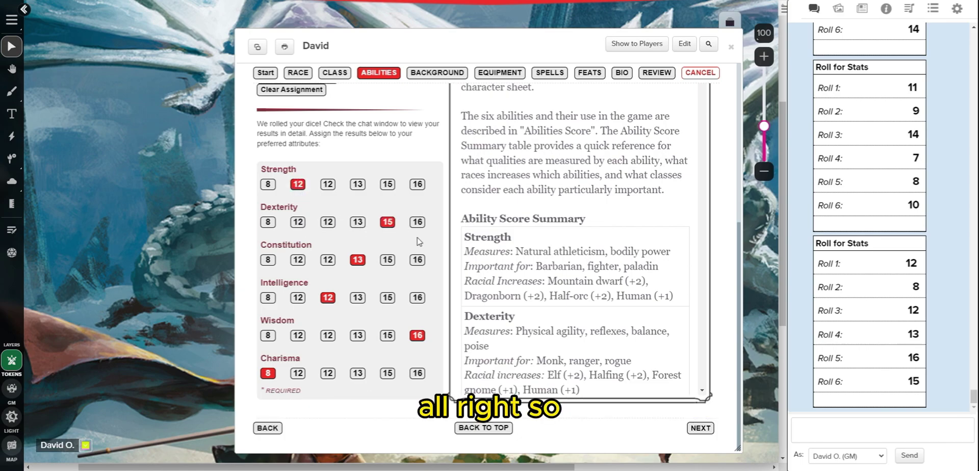
# - Confirm the ability assignments and continue to the background stage
pyautogui.click(700, 428)
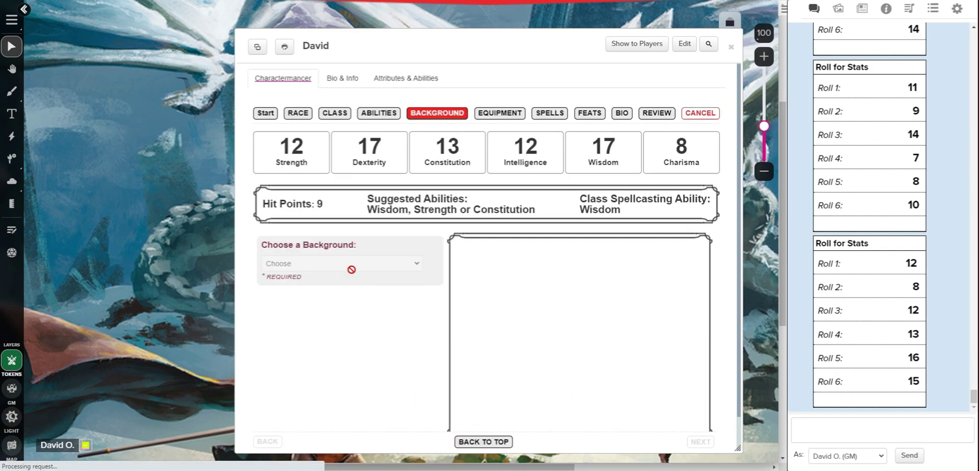
# - Choose Crafter (CM) as the character's background and look over its description and proficiencies
pyautogui.click(363, 266)
pyautogui.click(285, 244)
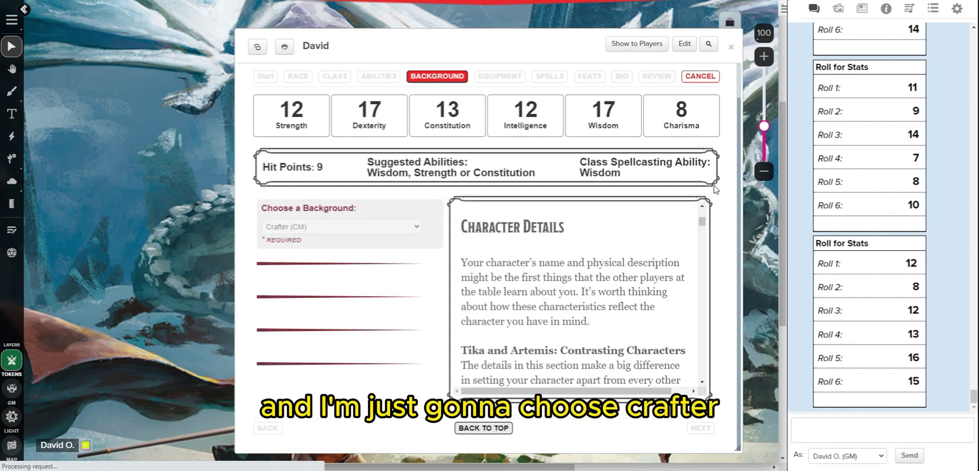
pyautogui.scroll(-3, 740, 134)
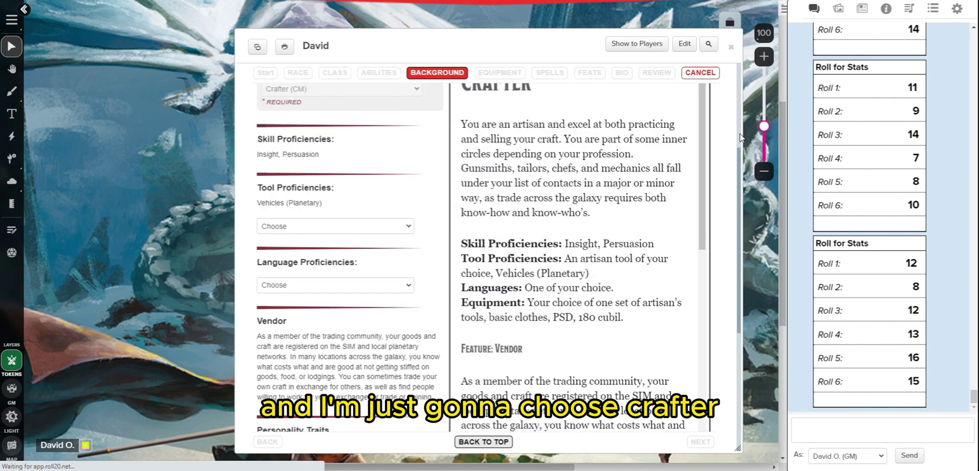
pyautogui.scroll(-1, 380, 293)
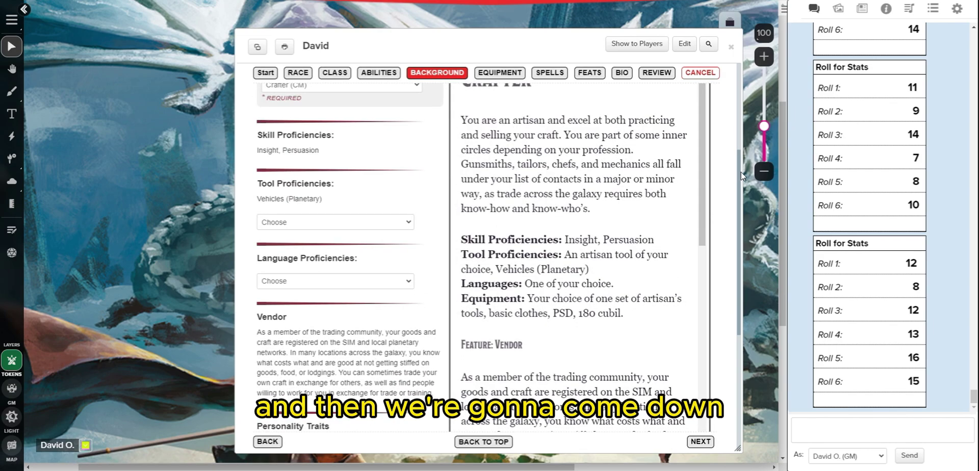
# - Set the background's tool proficiency to Digital Technician's Tools (CM) and its language proficiency to Draconic (PHB)
pyautogui.click(308, 209)
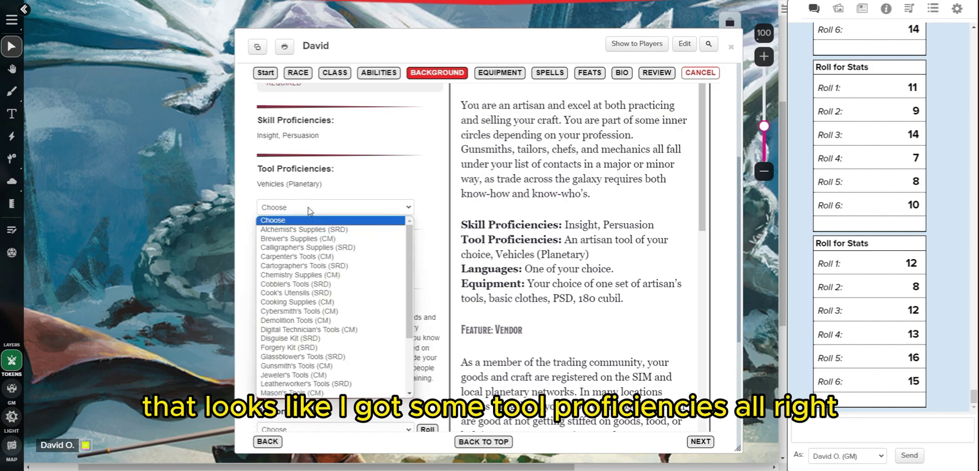
pyautogui.click(302, 330)
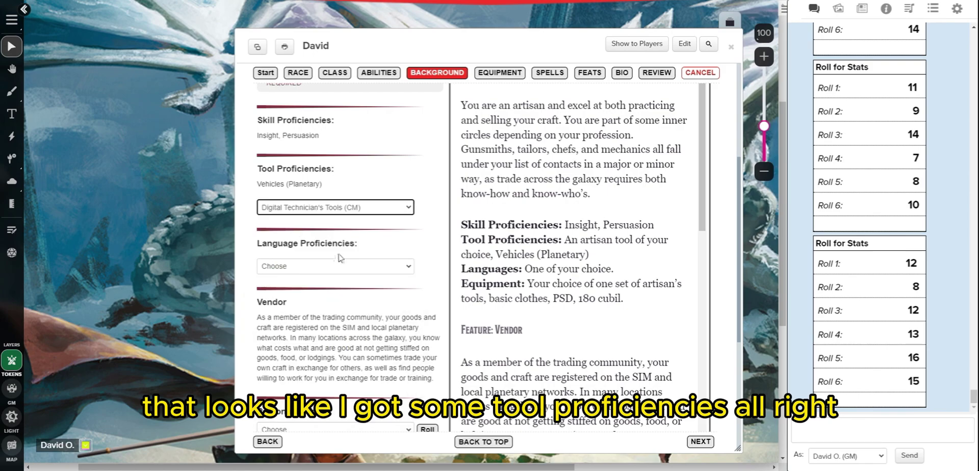
pyautogui.click(345, 269)
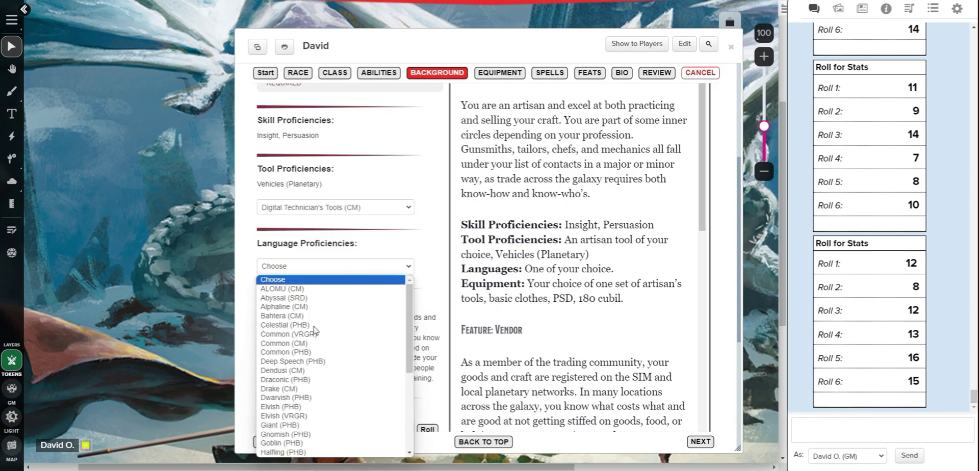
pyautogui.click(286, 380)
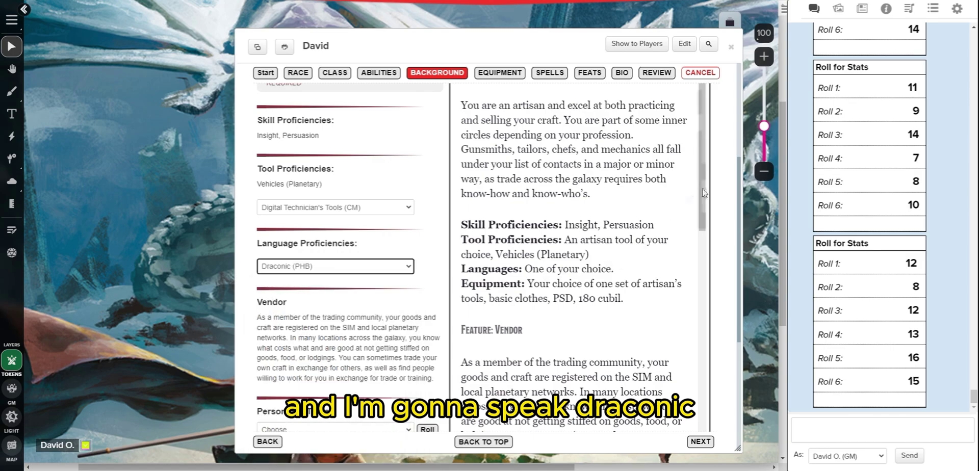
# - Roll both personality traits, the ideal, the bond and the flaw at random, and continue to the equipment stage
pyautogui.scroll(-3, 700, 216)
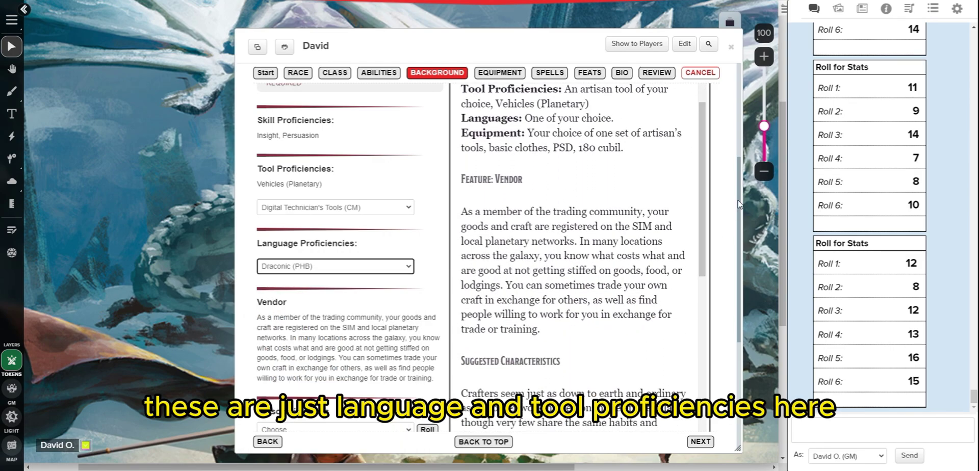
pyautogui.scroll(-2, 739, 219)
pyautogui.scroll(-3, 739, 258)
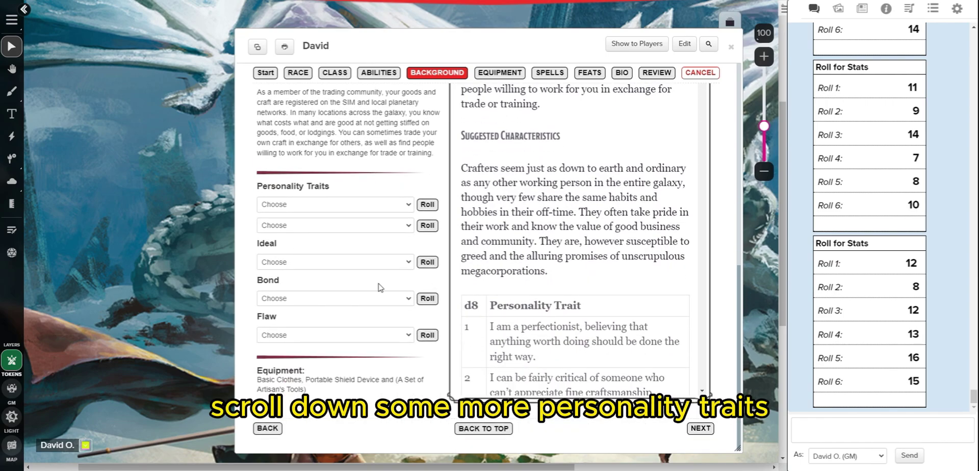
pyautogui.click(362, 206)
pyautogui.click(362, 206)
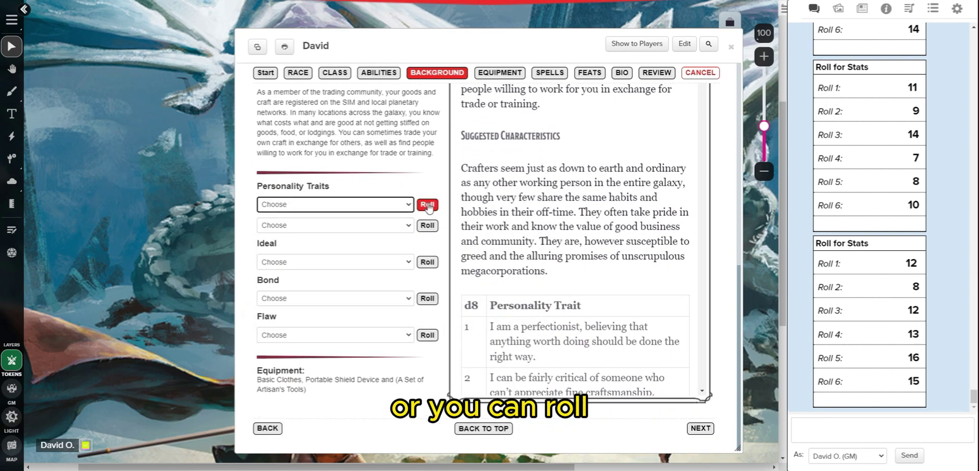
pyautogui.click(427, 262)
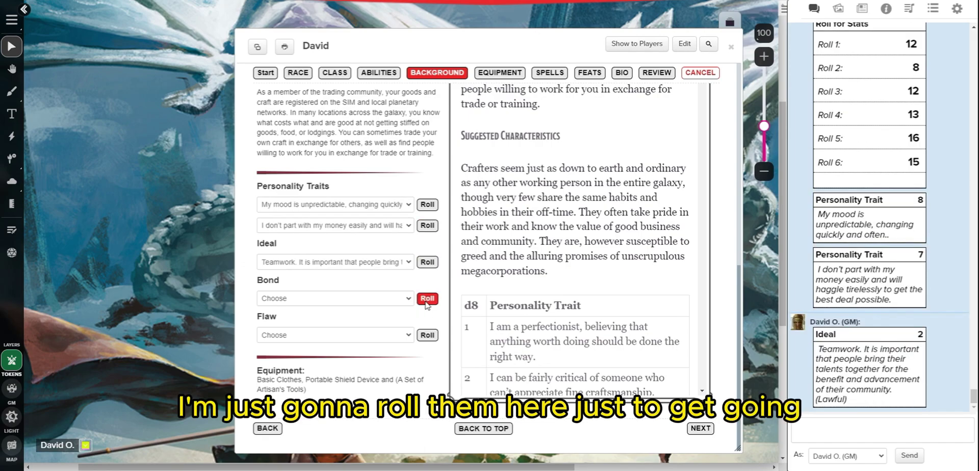
pyautogui.click(427, 336)
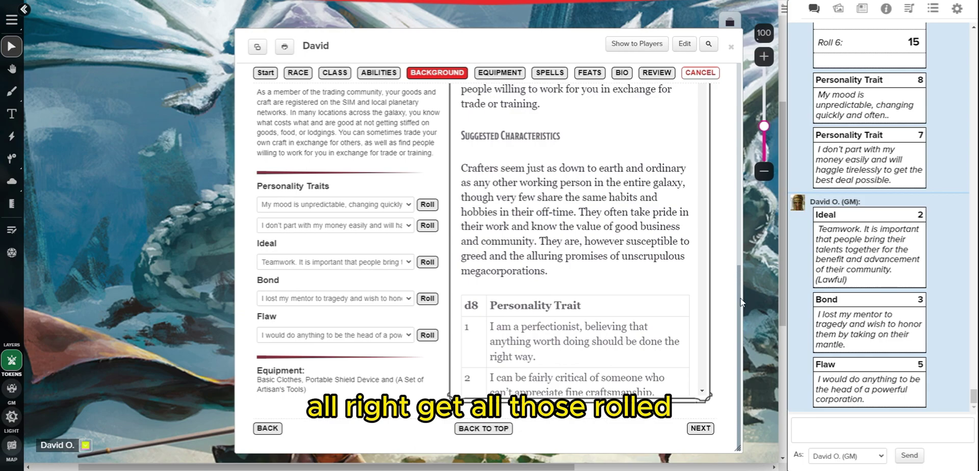
pyautogui.click(700, 429)
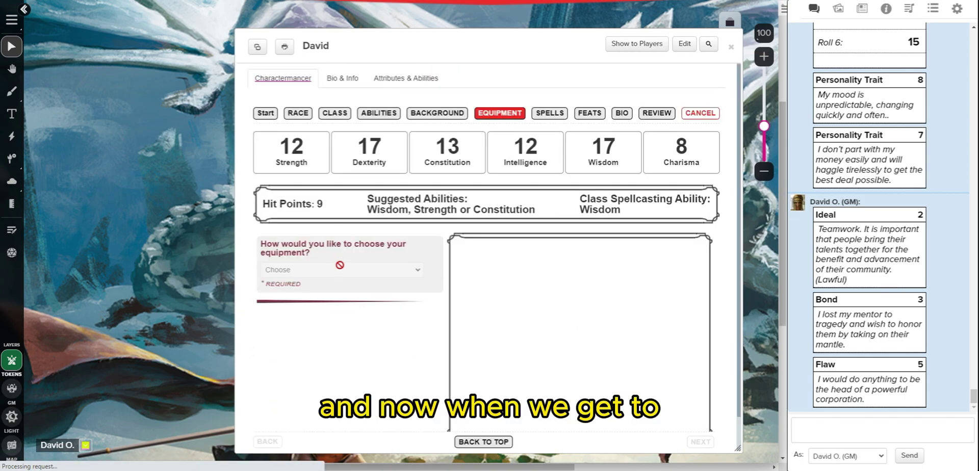
# - Choose Class Equipment as the way to pick the starting equipment
pyautogui.scroll(-1, 340, 255)
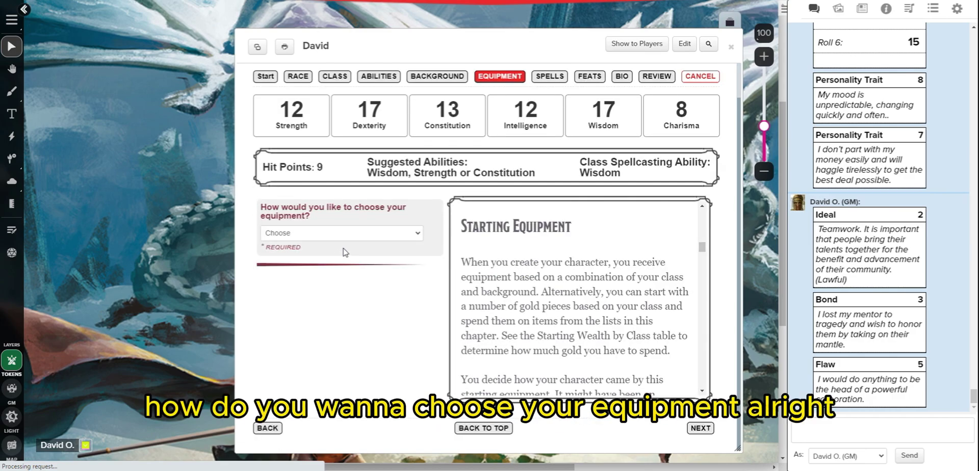
pyautogui.click(363, 233)
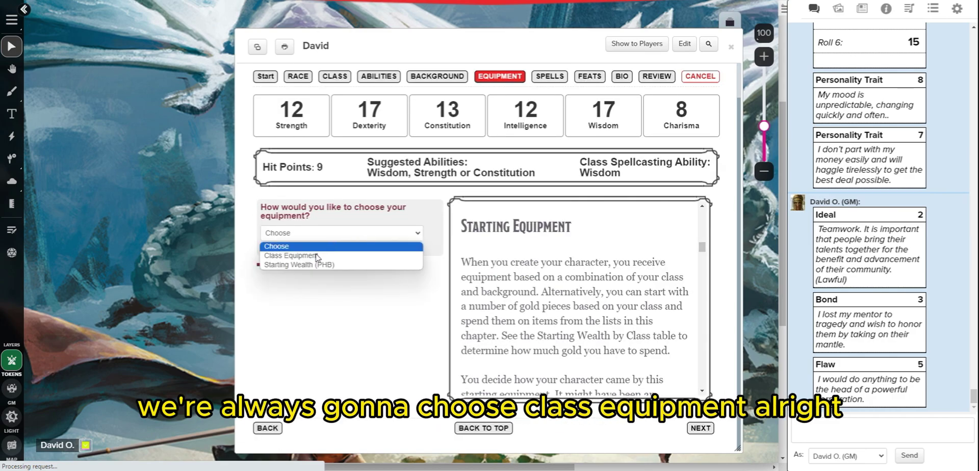
pyautogui.click(315, 257)
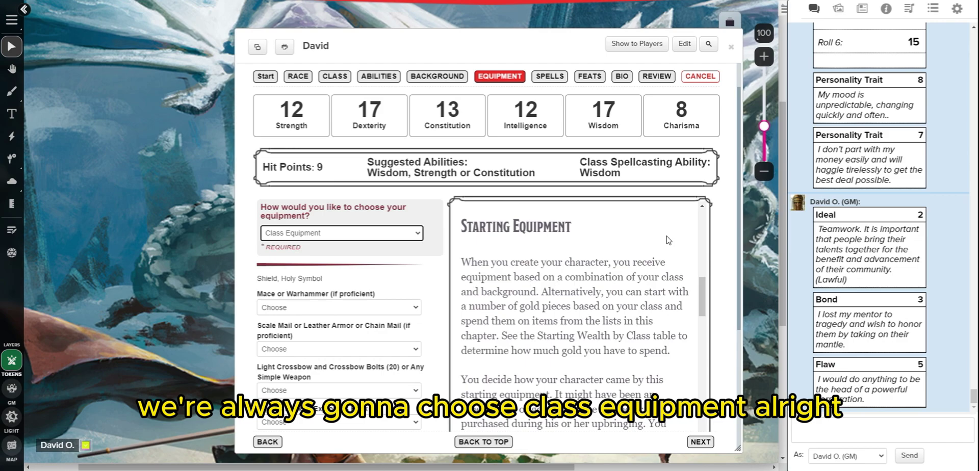
# - Equip the cleric with Warhammer (if proficient), Scale Mail and Light Crossbow (EK)
pyautogui.scroll(-3, 743, 219)
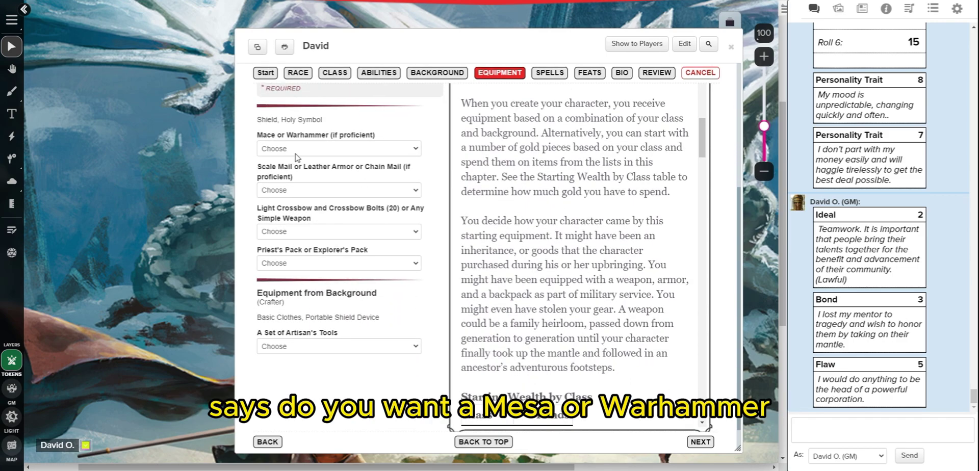
pyautogui.click(302, 152)
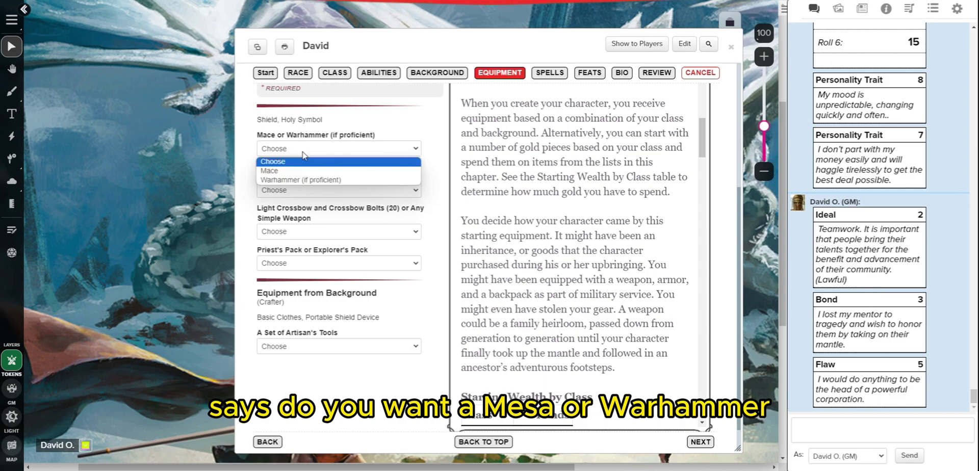
pyautogui.click(290, 183)
pyautogui.click(333, 192)
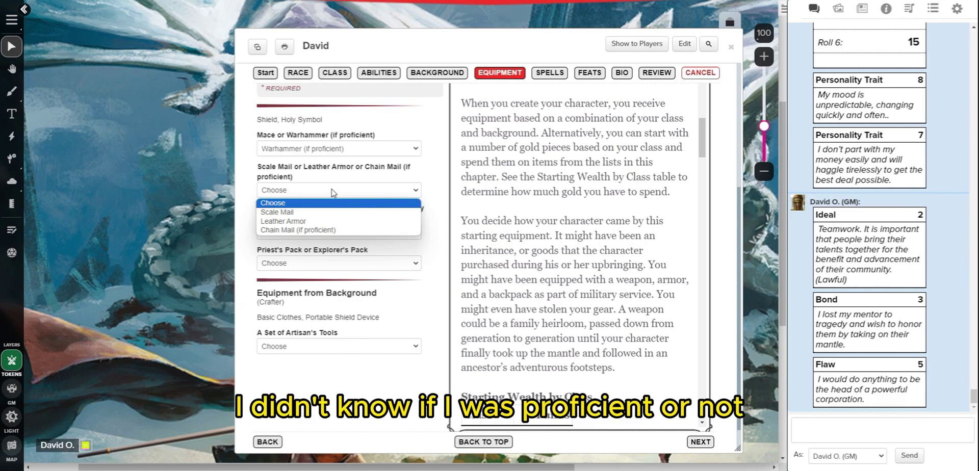
pyautogui.click(278, 212)
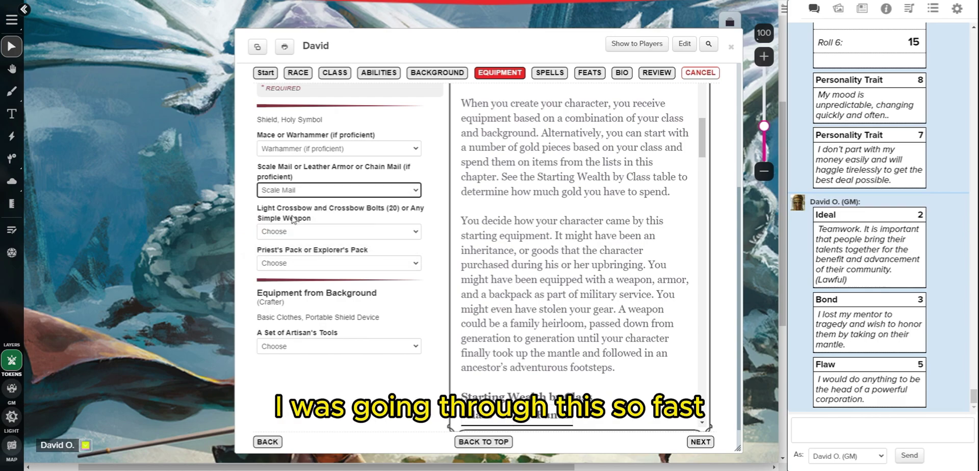
pyautogui.click(316, 232)
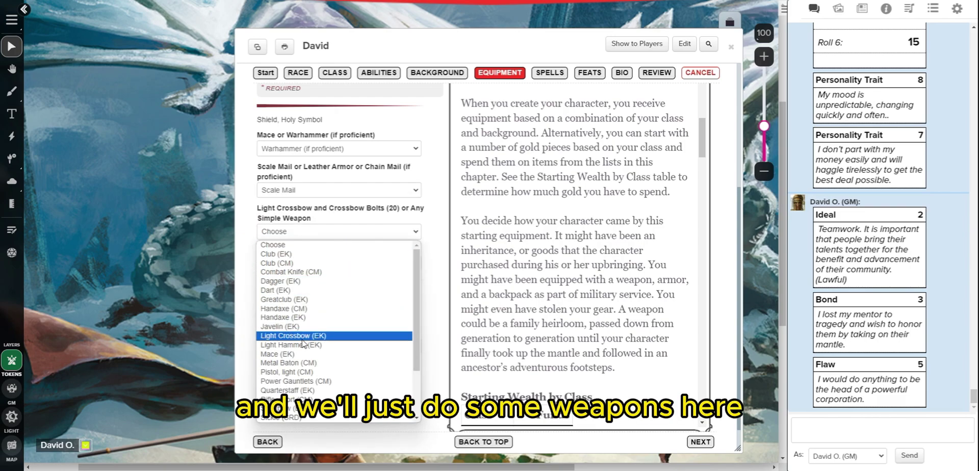
pyautogui.click(301, 337)
# - Choose the Priest's Pack and a set of artisan's tools, and continue to the spells stage
pyautogui.click(312, 263)
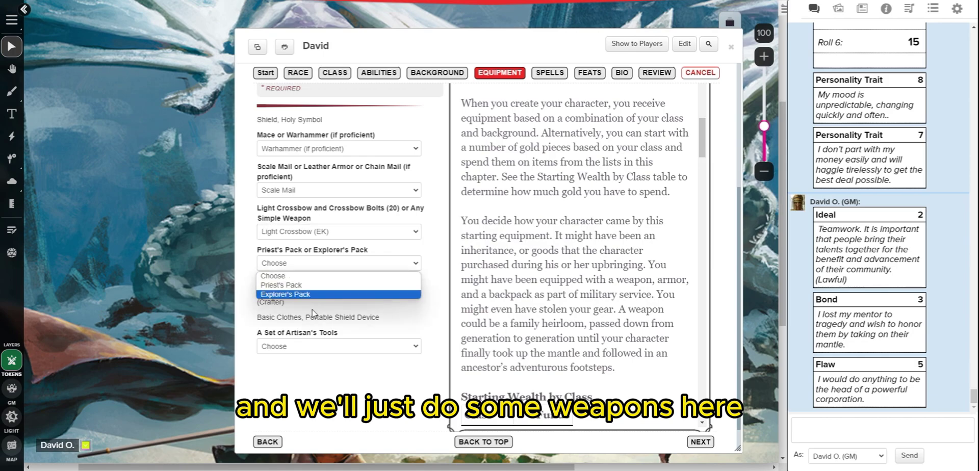
pyautogui.press('Escape')
pyautogui.click(284, 292)
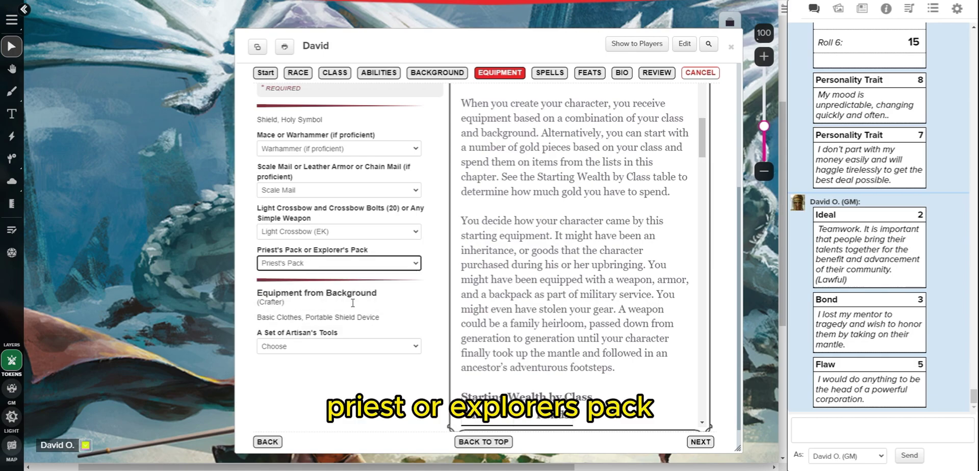
pyautogui.click(312, 348)
pyautogui.click(346, 291)
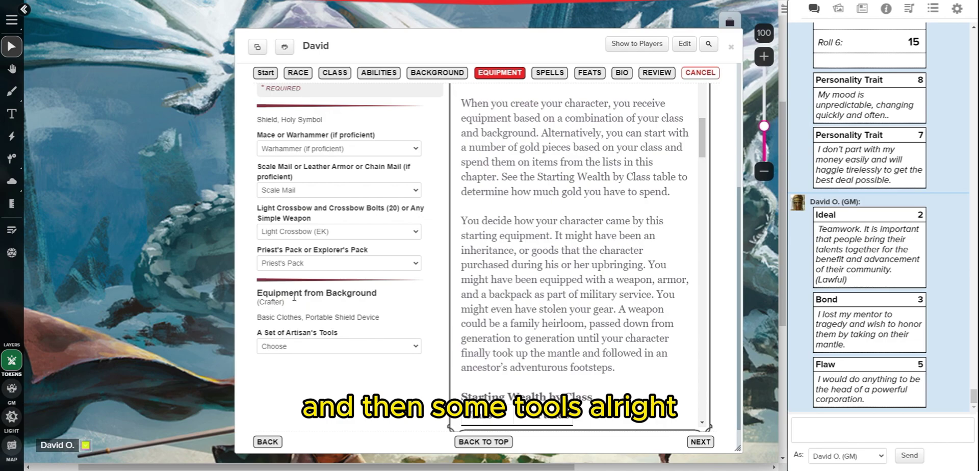
pyautogui.click(703, 442)
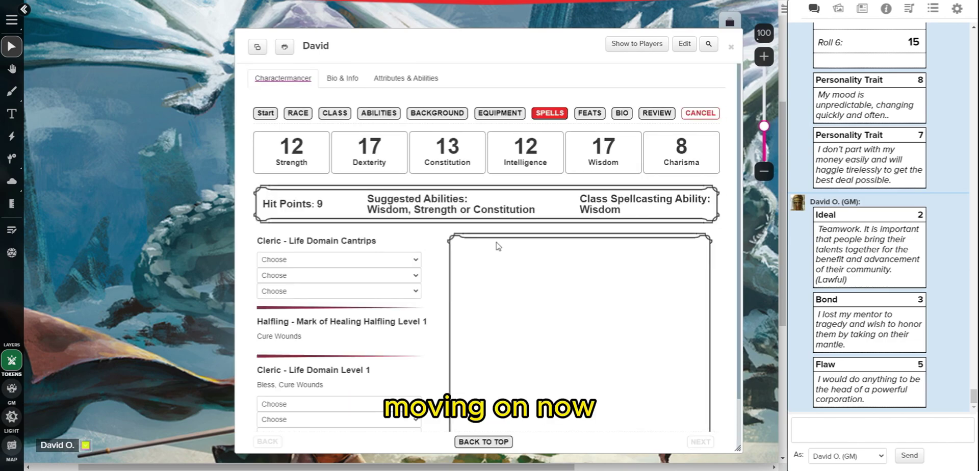
# - Pick Resistance, Thaumaturgy and Sacred Flame as the three Life Domain cantrips
pyautogui.moveTo(739, 166); pyautogui.dragTo(746, 220)
pyautogui.click(342, 204)
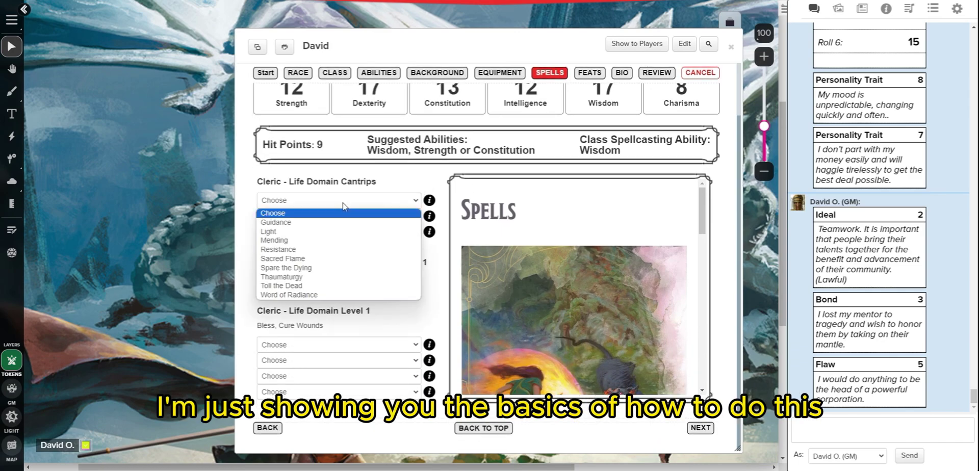
pyautogui.click(303, 250)
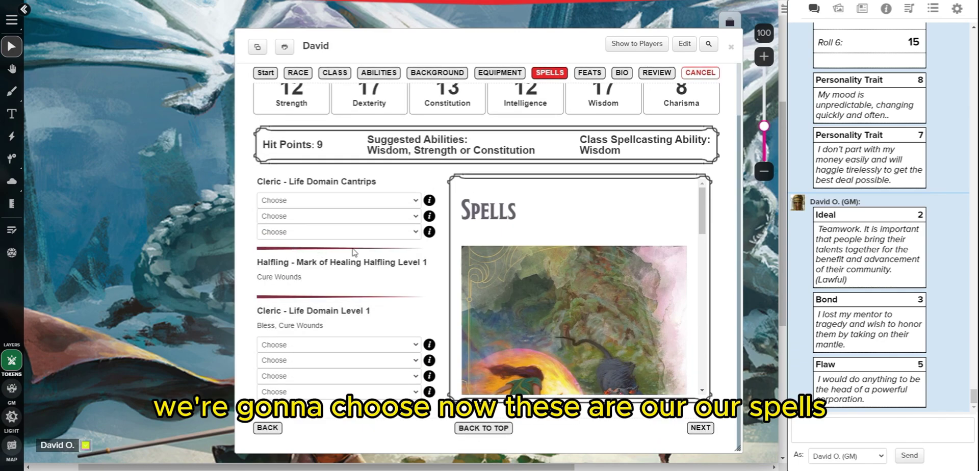
pyautogui.click(374, 220)
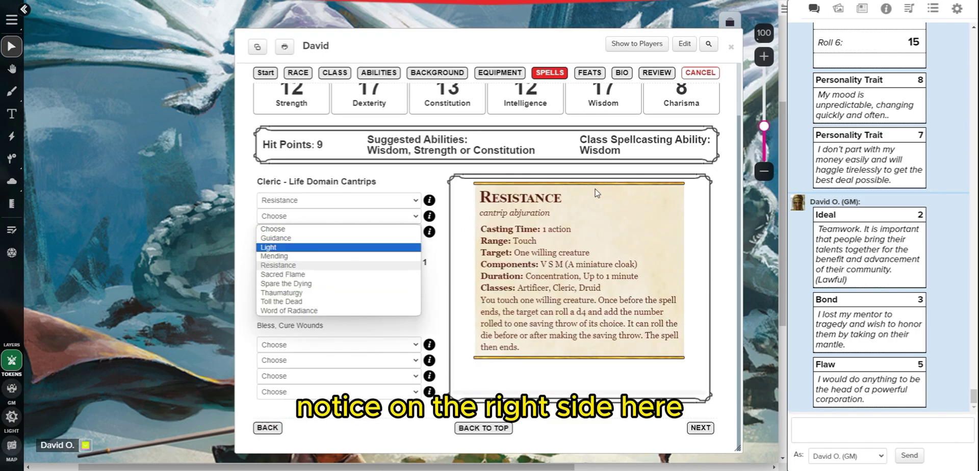
pyautogui.click(273, 293)
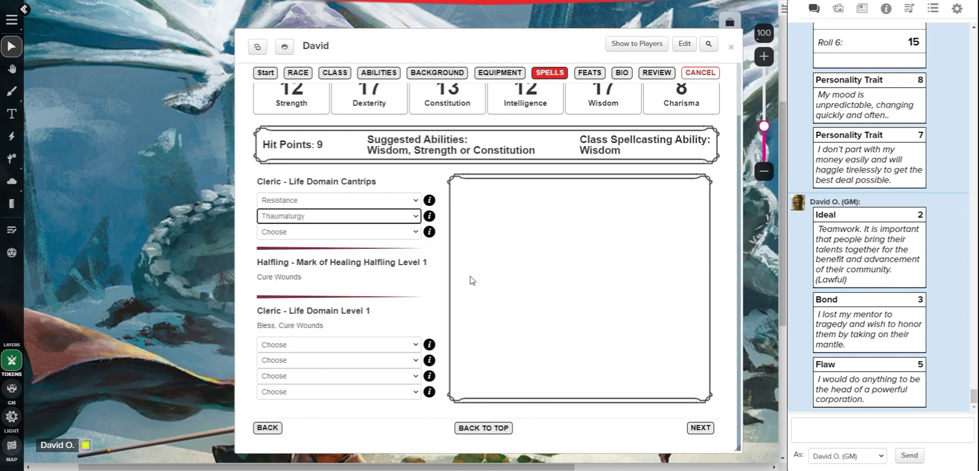
pyautogui.click(319, 232)
pyautogui.click(294, 292)
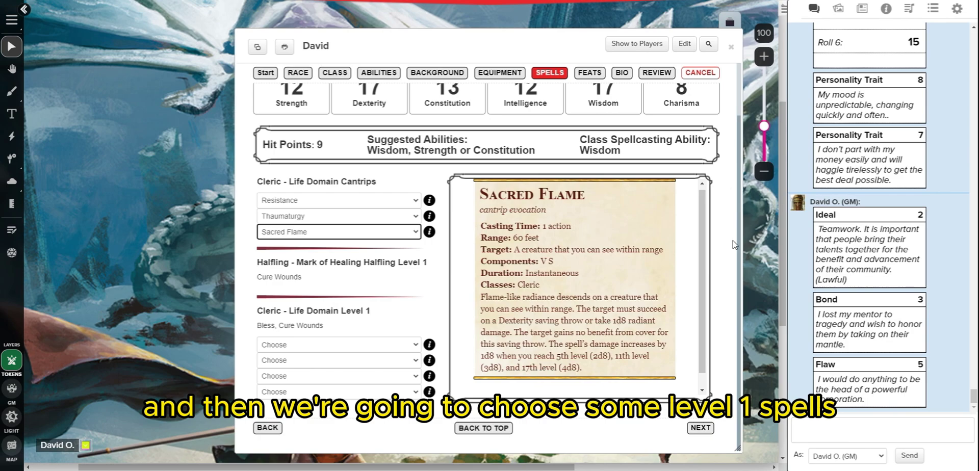
# - Fill the four level 1 cleric spell slots with Healing Word, Create or Destroy Water, Detect Poison and Disease, and one more spell
pyautogui.click(295, 345)
pyautogui.click(294, 295)
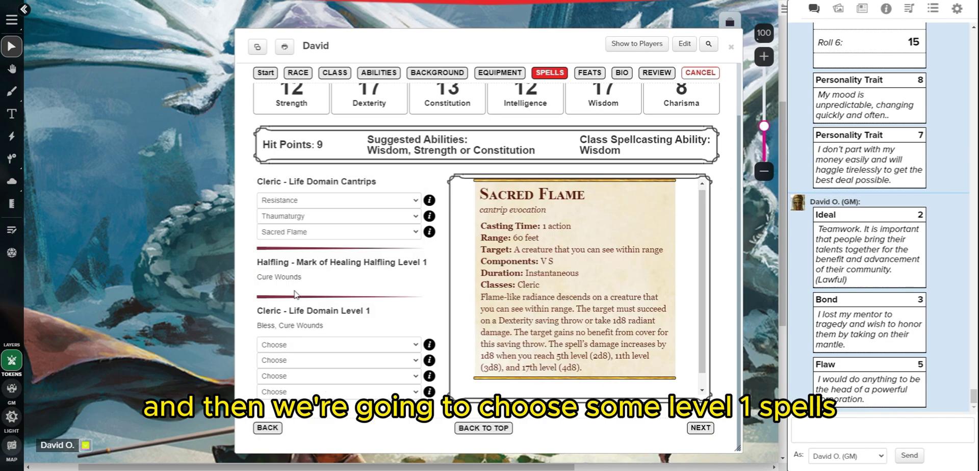
pyautogui.click(323, 345)
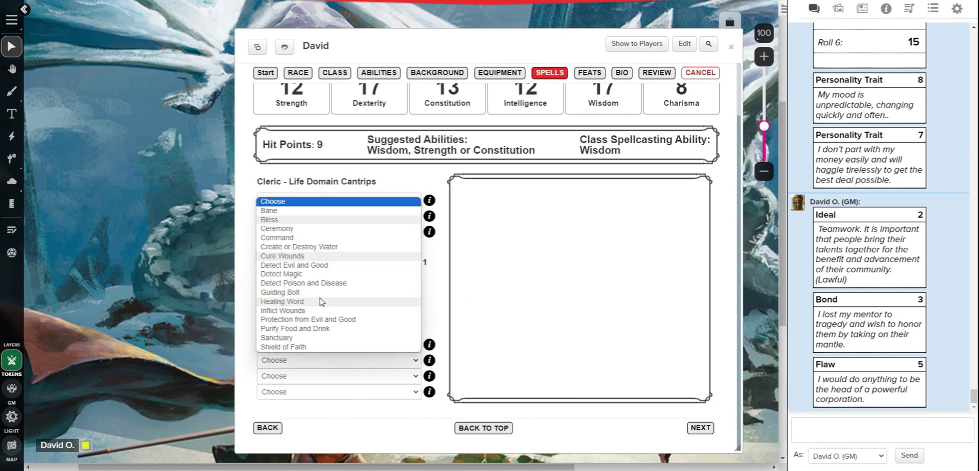
pyautogui.click(298, 246)
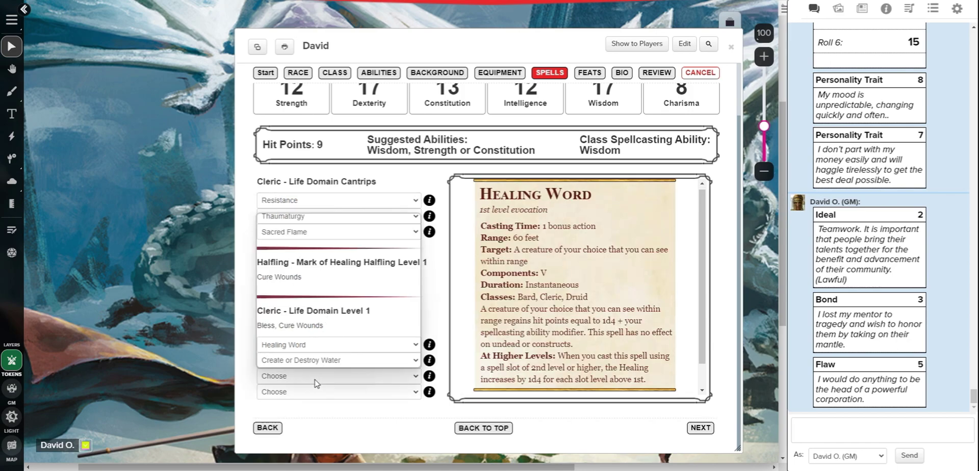
pyautogui.click(336, 376)
pyautogui.click(310, 300)
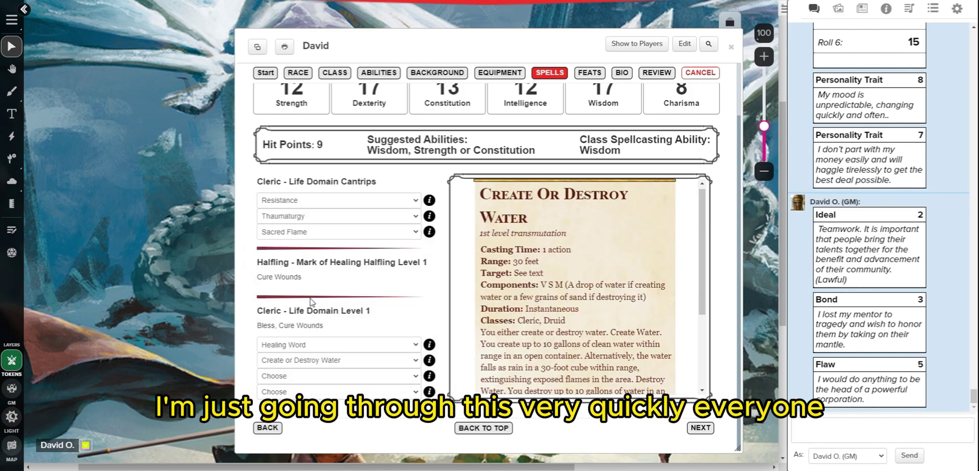
pyautogui.click(316, 392)
pyautogui.click(307, 260)
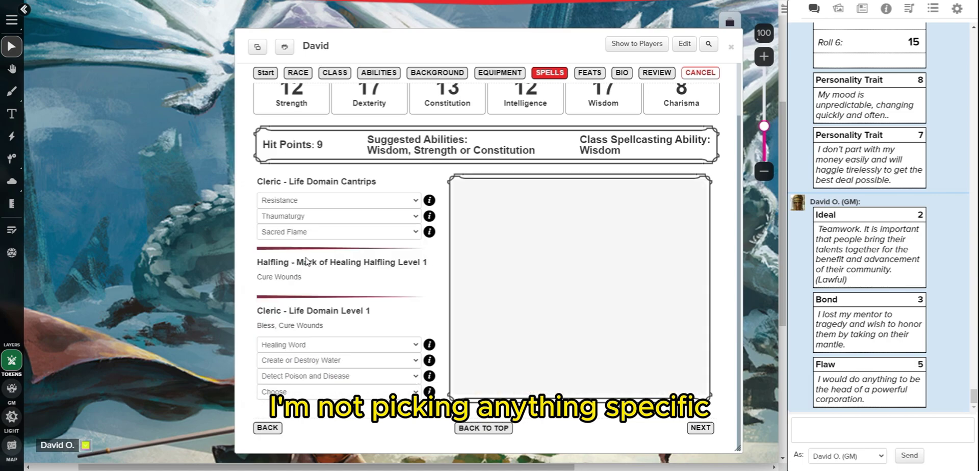
# - Continue past the spells and feats stages to the bio stage and set the character's age to 35
pyautogui.click(700, 429)
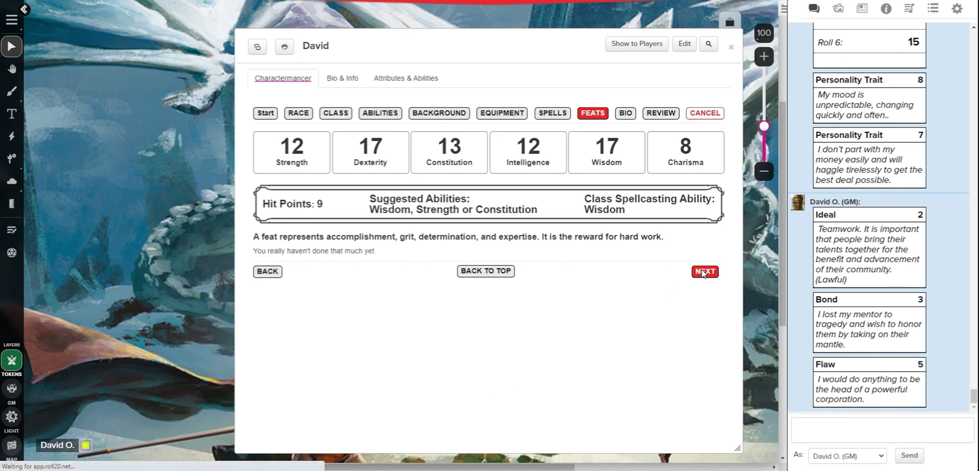
pyautogui.click(704, 271)
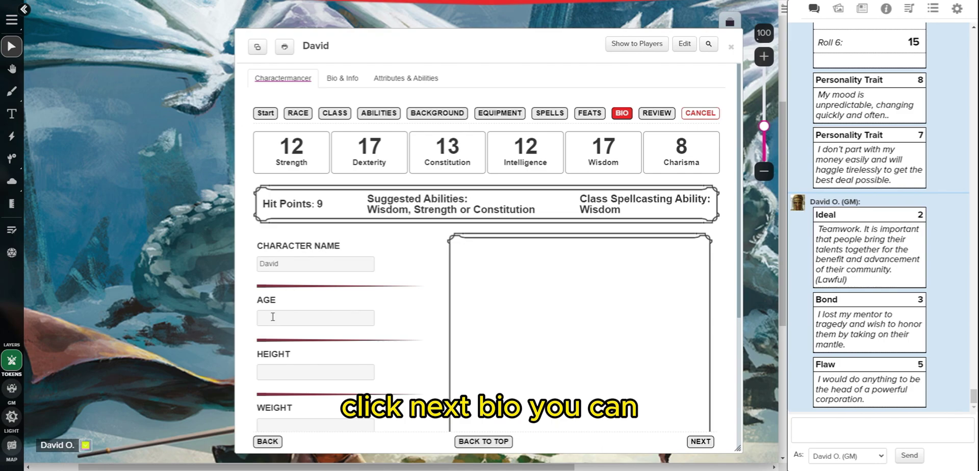
pyautogui.click(274, 319)
pyautogui.scroll(-3, 274, 320)
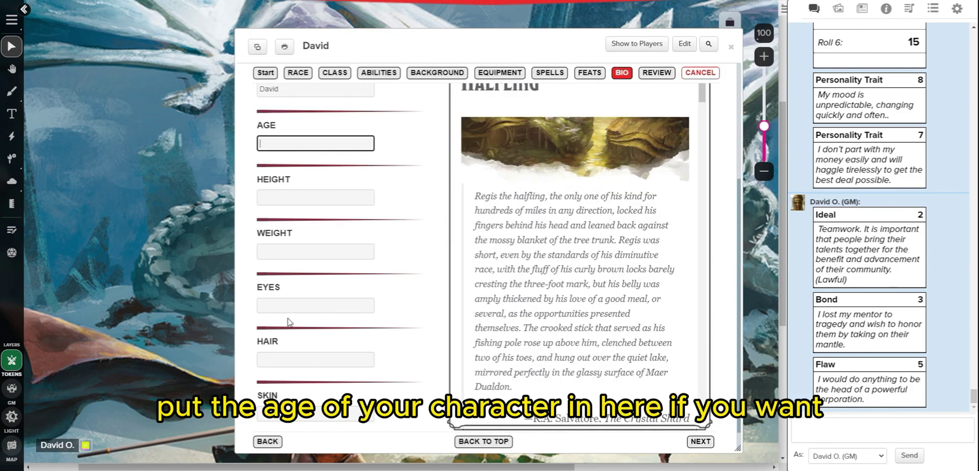
pyautogui.write('35')
# - Set the character's height to 6ft 2in and continue to the review stage
pyautogui.click(283, 193)
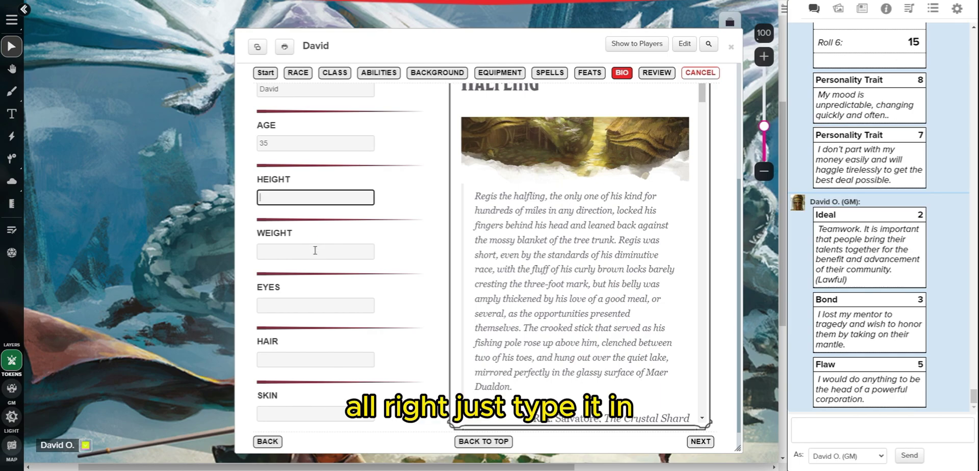
pyautogui.write('6ft')
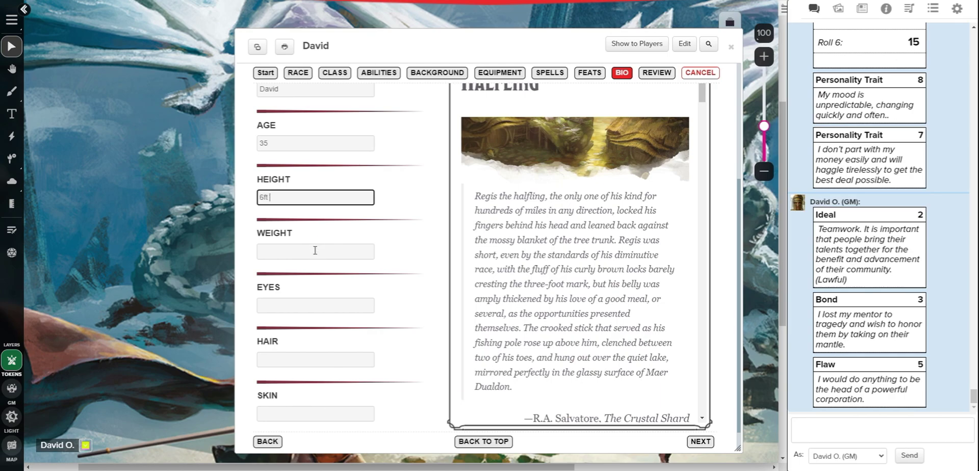
pyautogui.write(' 2 in')
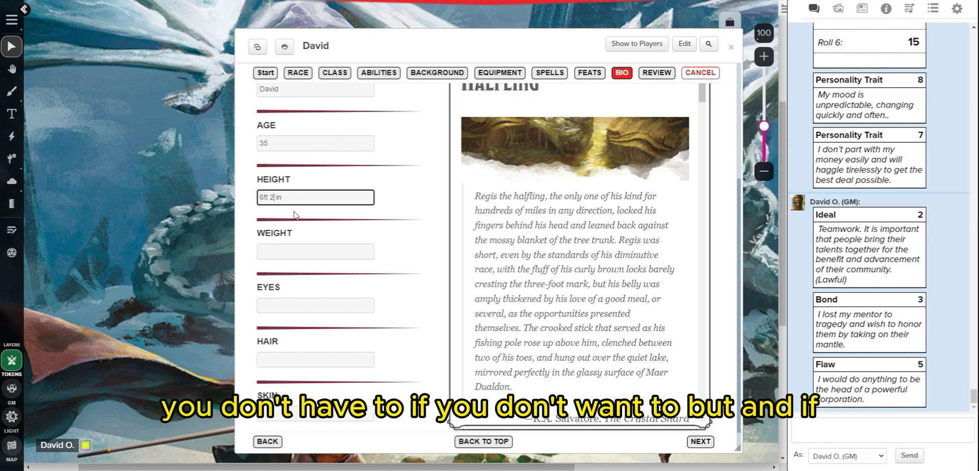
pyautogui.press('BackSpace')
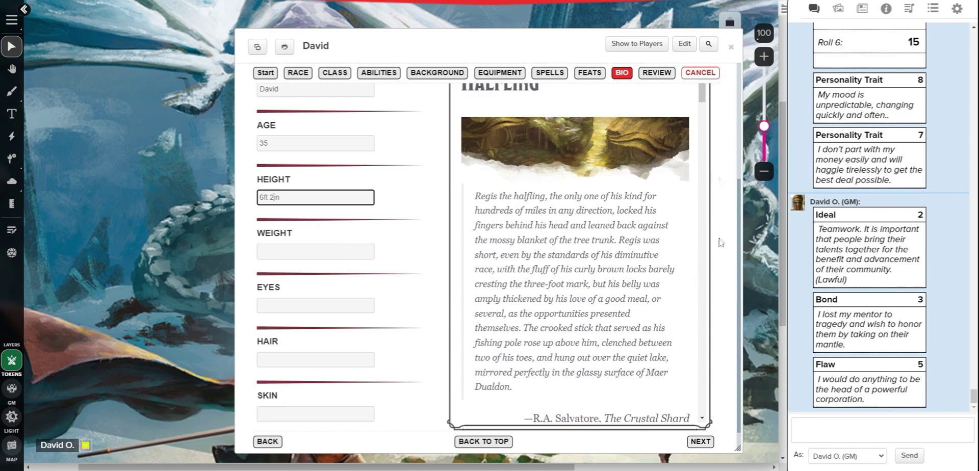
pyautogui.click(700, 442)
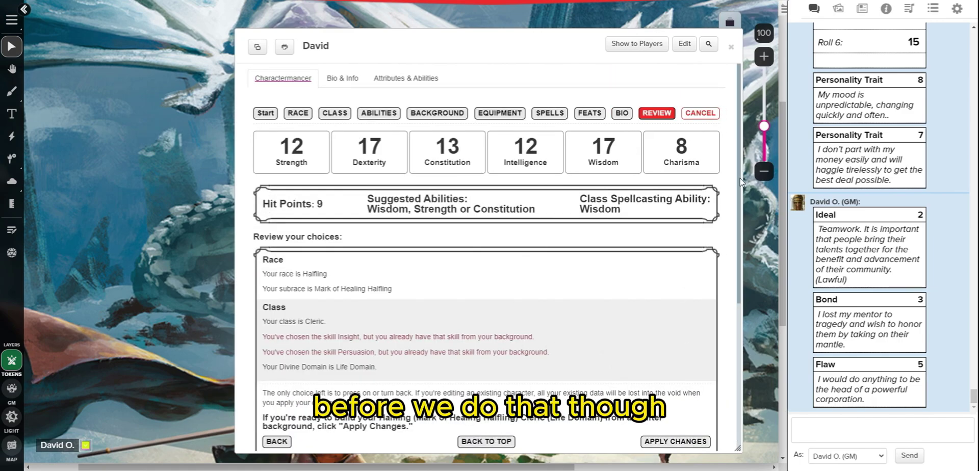
# - Check the summary of all choices for missed selections and apply the changes to build the character
pyautogui.scroll(-2, 740, 183)
pyautogui.scroll(-2, 760, 258)
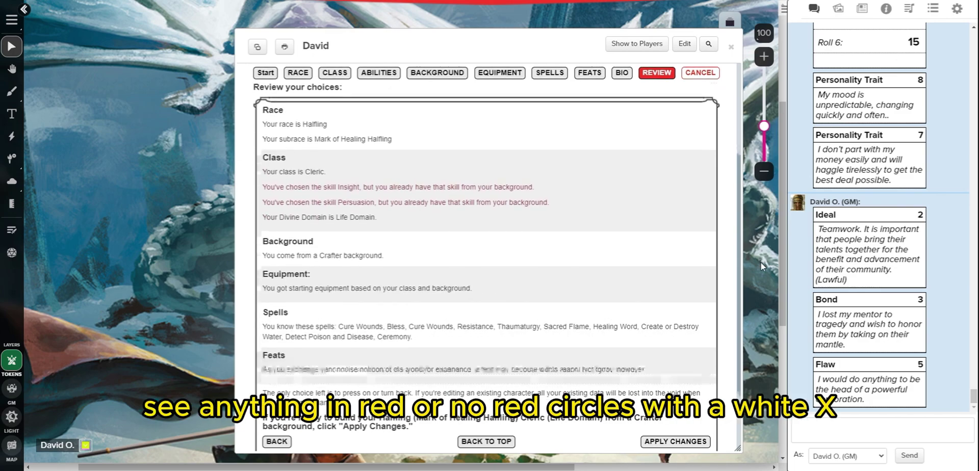
pyautogui.scroll(-1, 765, 289)
pyautogui.scroll(-1, 751, 311)
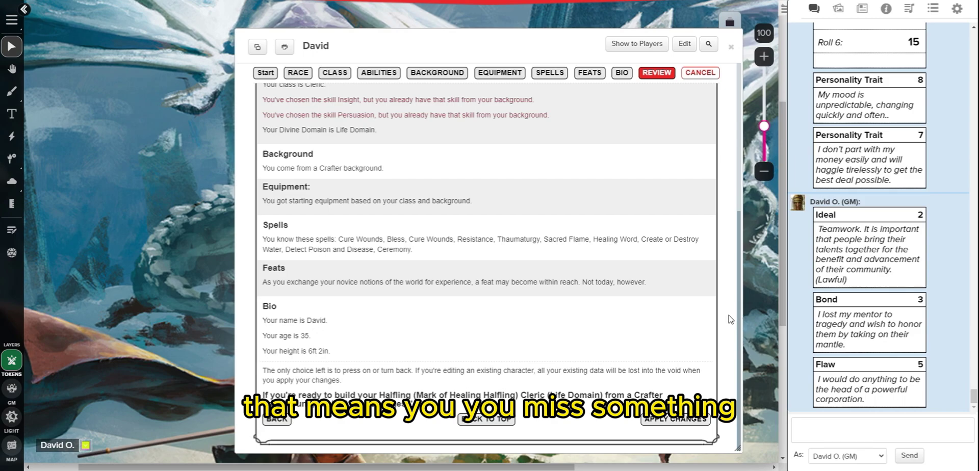
pyautogui.scroll(1, 739, 313)
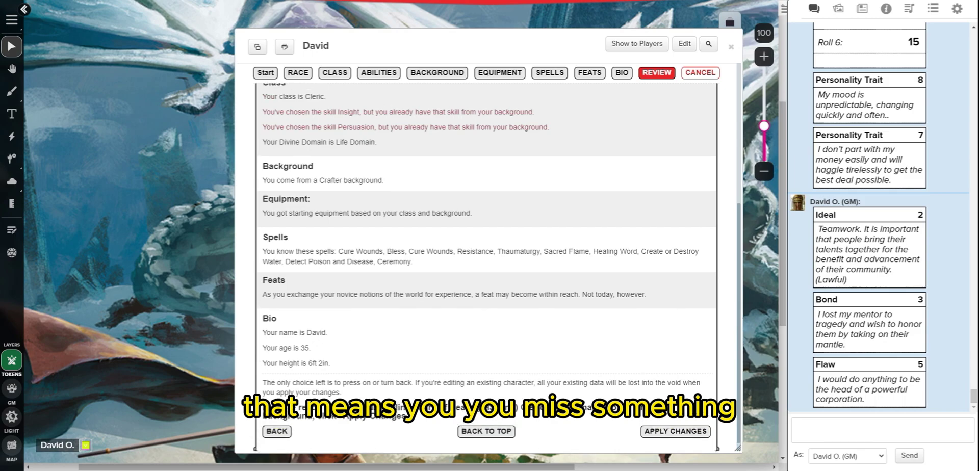
pyautogui.click(658, 431)
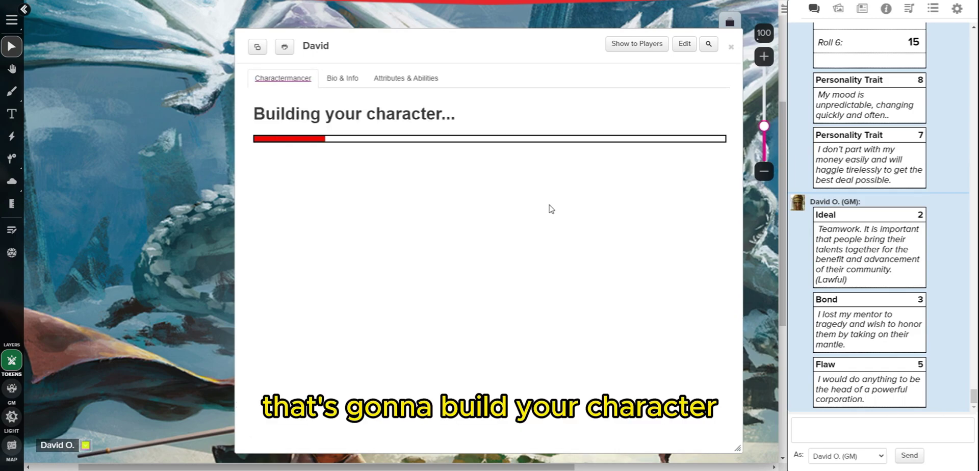